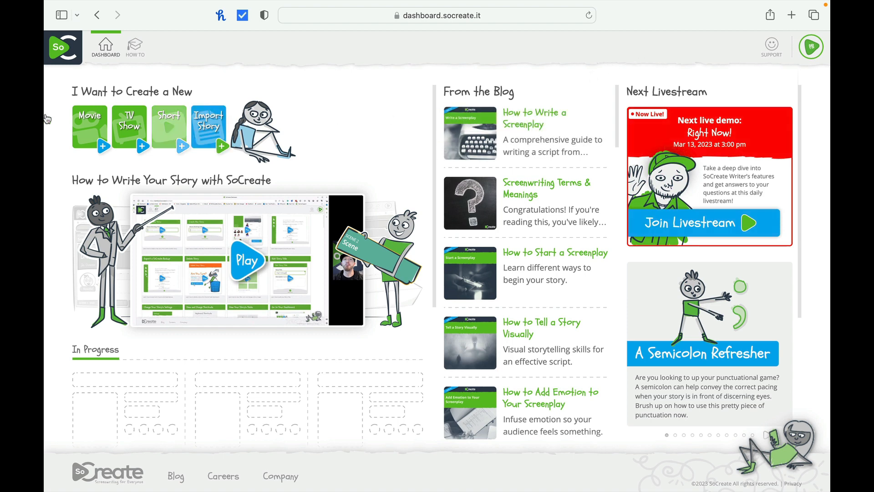
# Step: Create a new movie story with the working title "Pizza Guy"
pyautogui.moveTo(68, 119)
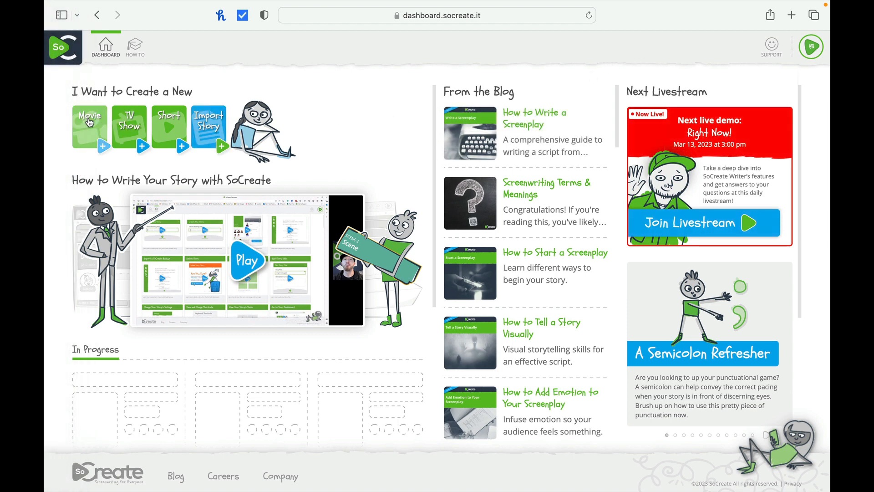
pyautogui.click(90, 122)
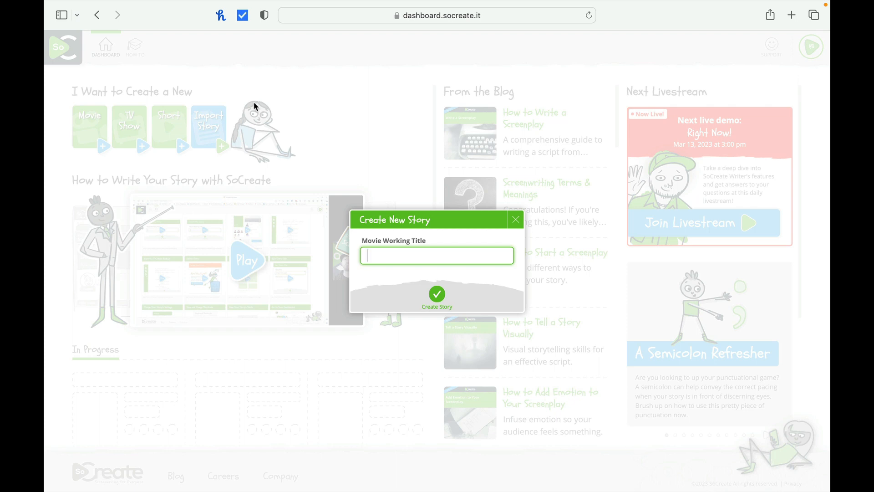
pyautogui.write('Pizza Guy')
pyautogui.click(435, 292)
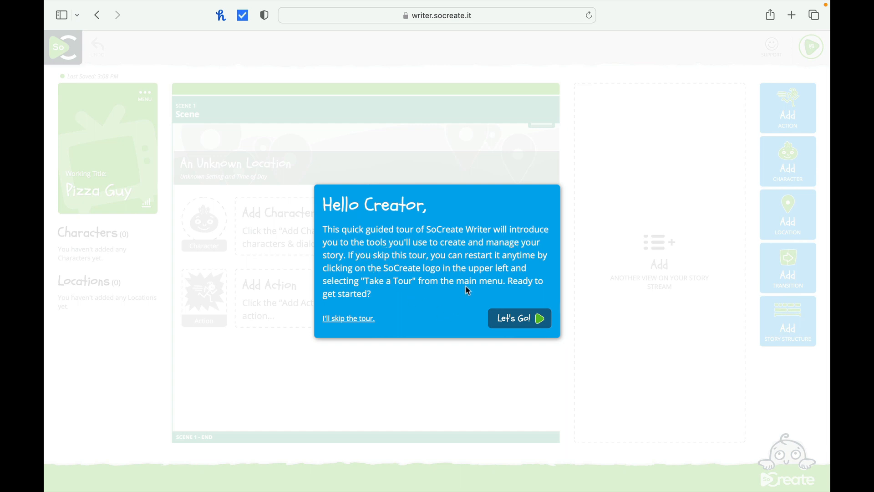
# Step: Go through the guided tour of the writer, from the Story Stream and toolbars to exporting, settings and the dashboard
pyautogui.click(509, 323)
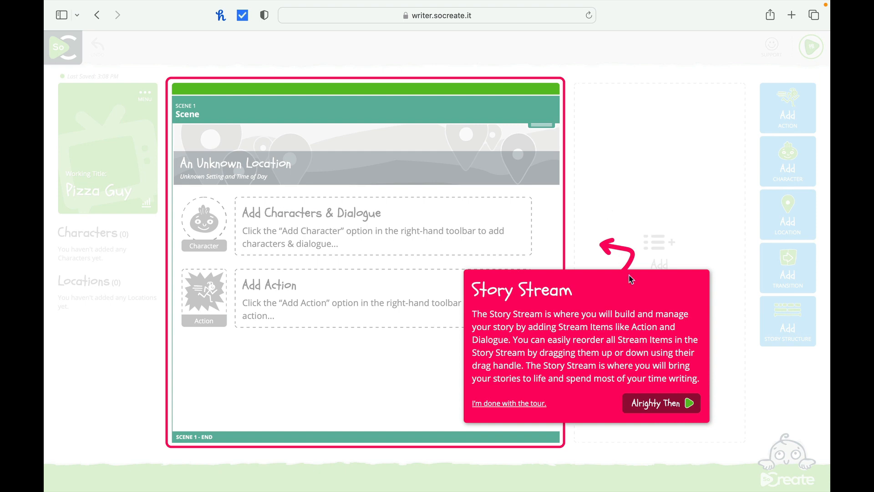
pyautogui.click(664, 406)
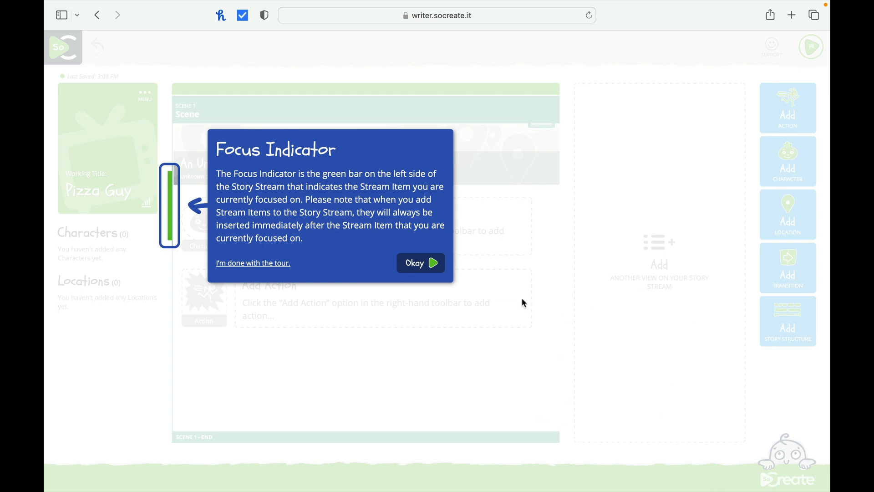
pyautogui.click(410, 263)
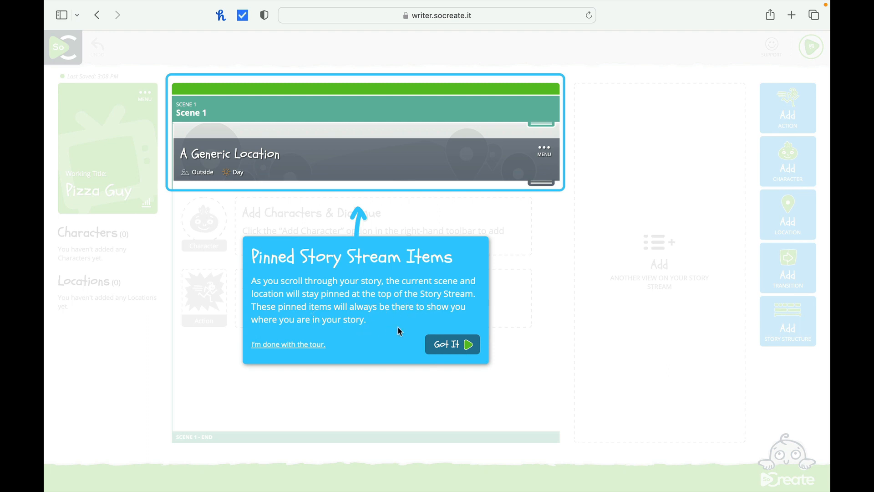
pyautogui.click(441, 345)
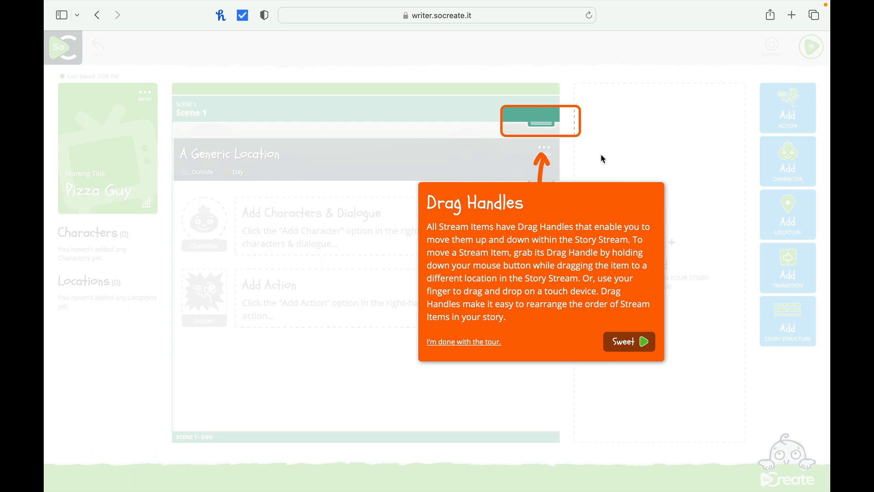
pyautogui.click(625, 339)
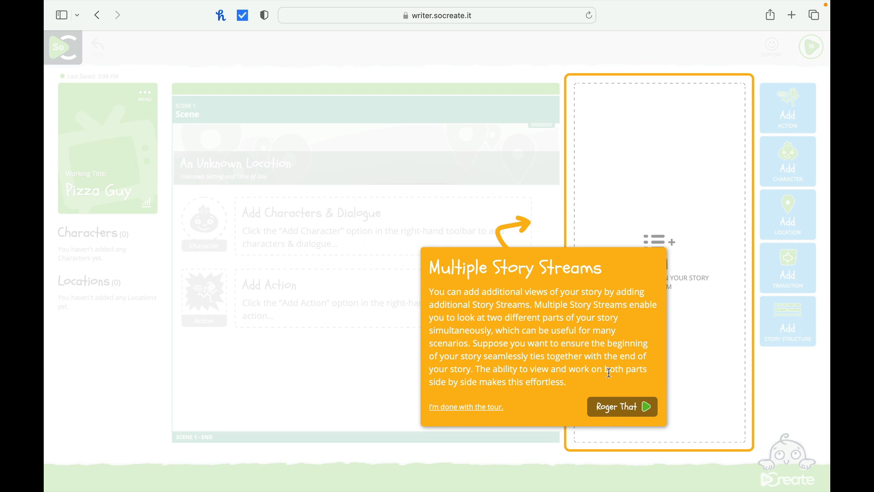
pyautogui.click(612, 407)
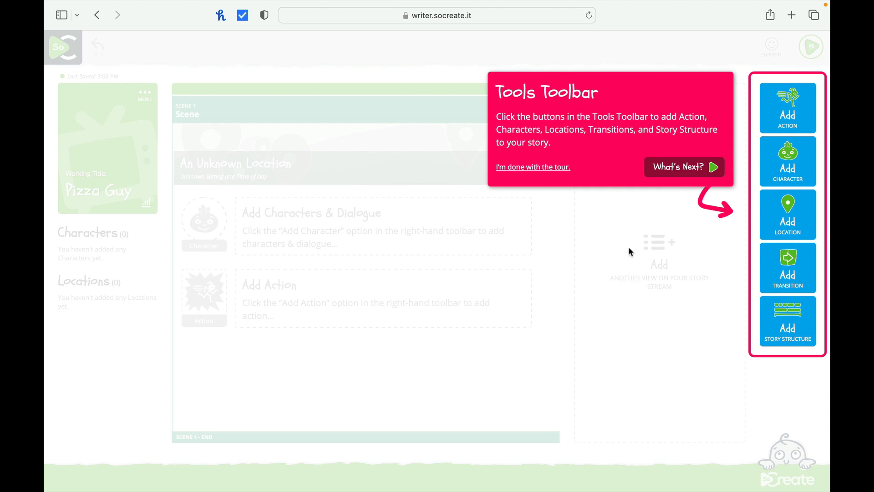
pyautogui.click(667, 171)
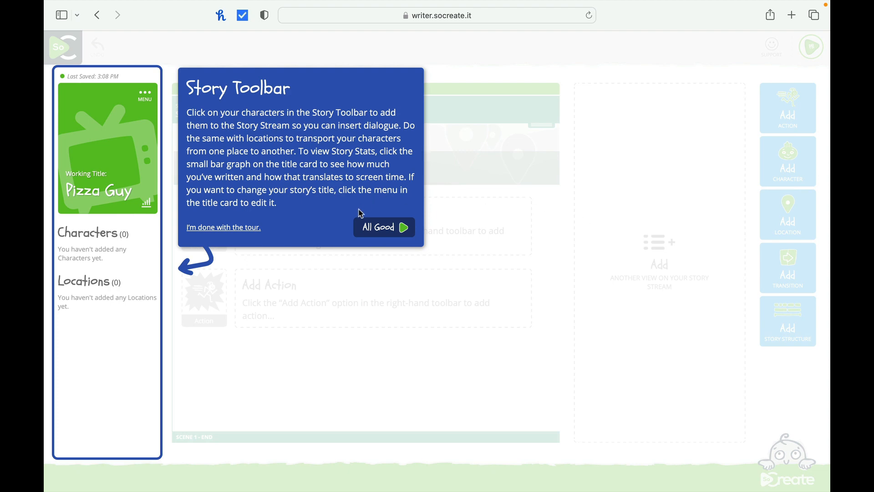
pyautogui.click(371, 227)
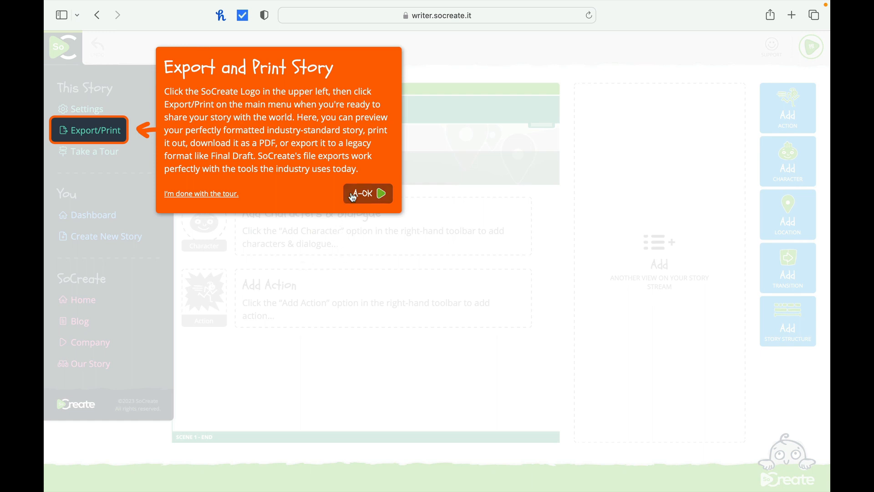
pyautogui.click(367, 195)
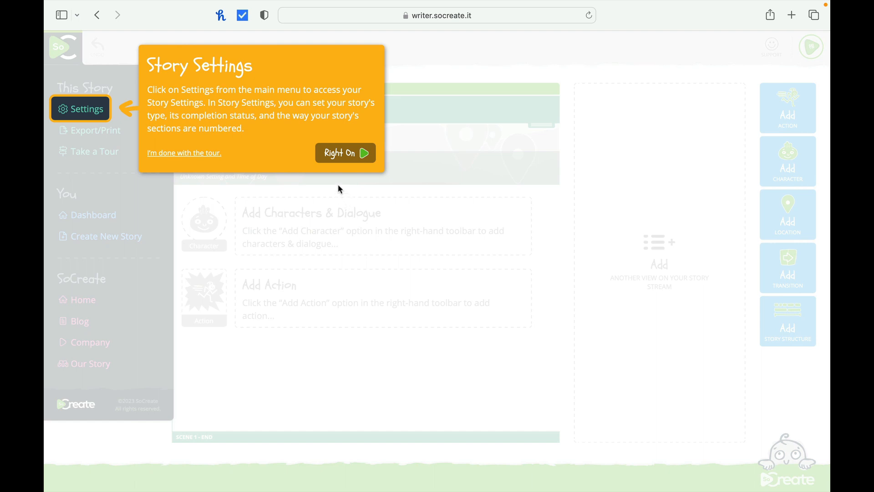
pyautogui.click(342, 154)
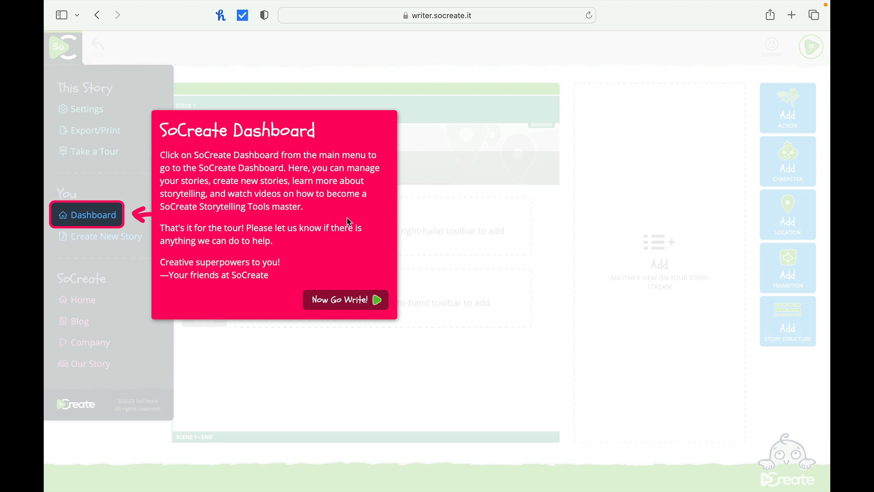
pyautogui.click(348, 296)
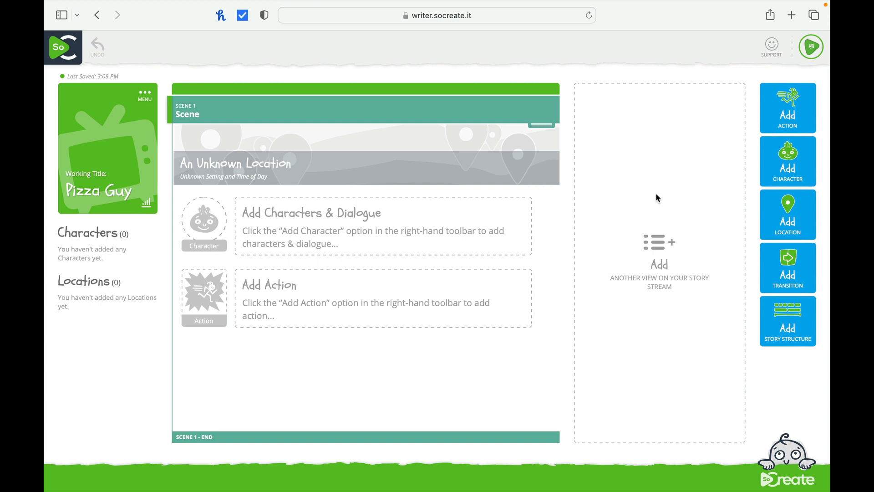
# Step: Return from the Pizza Guy story to the dashboard
pyautogui.click(66, 51)
pyautogui.click(97, 214)
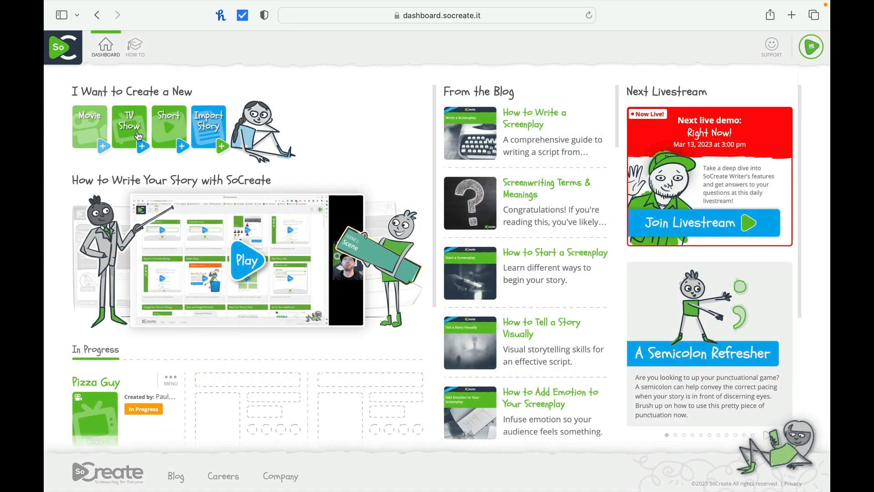
# Step: Try to import the file "Fast Draft 1.1" as a movie, finding it by searching for "fast"
pyautogui.click(208, 131)
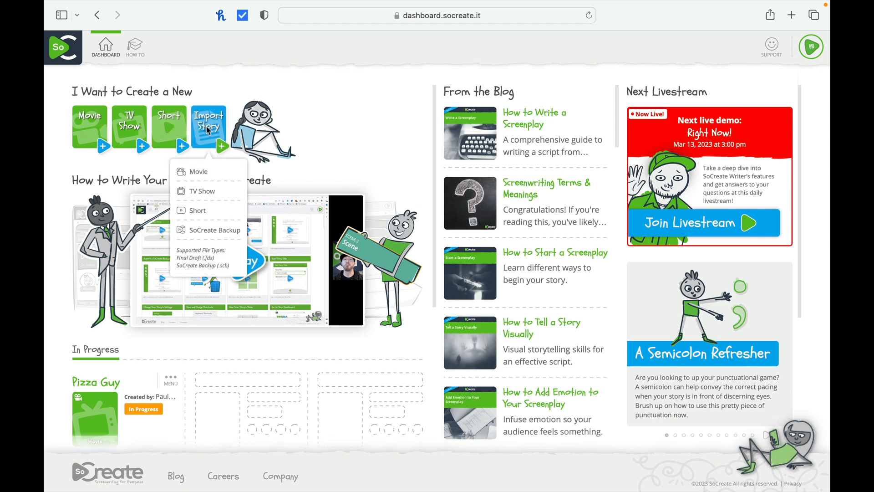
pyautogui.click(198, 171)
pyautogui.click(592, 146)
pyautogui.write('fast')
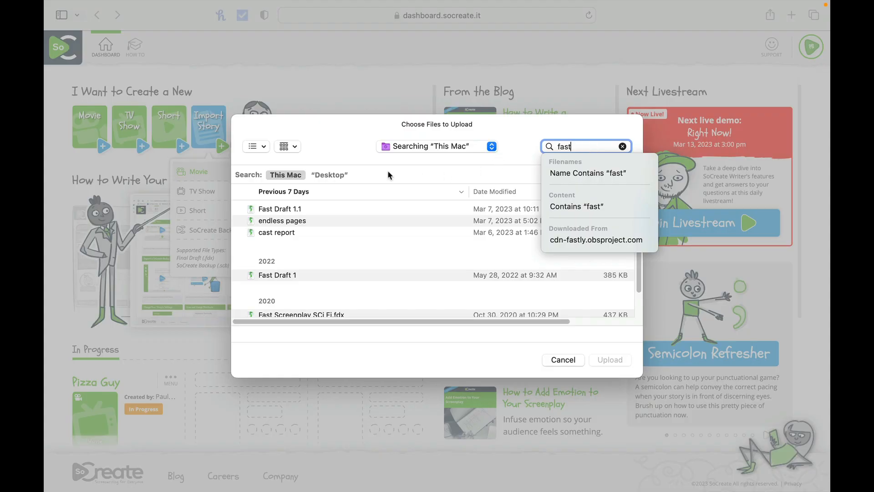
pyautogui.click(316, 208)
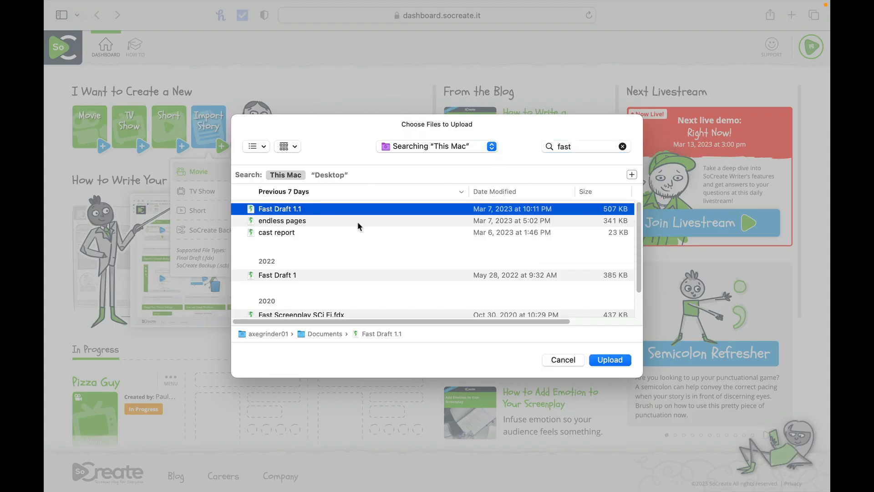
pyautogui.click(624, 360)
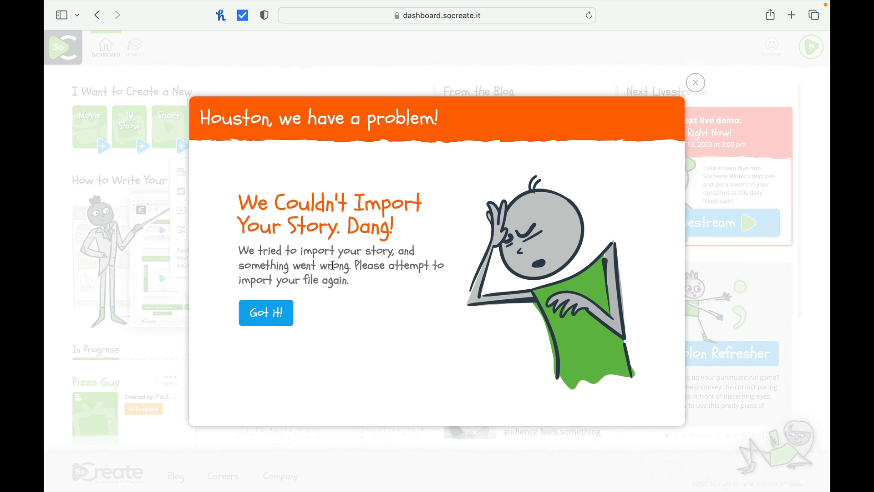
pyautogui.click(274, 314)
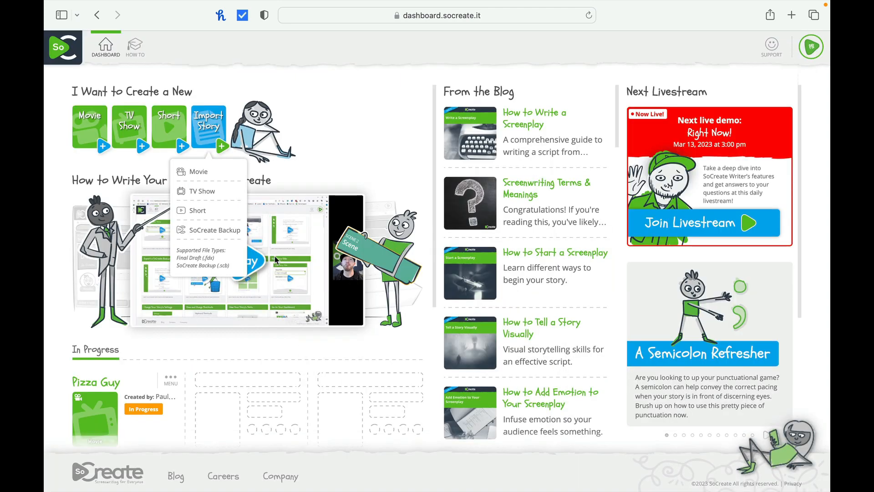
# Step: Search the computer for "fast" and upload the file "endless pages" as a movie import
pyautogui.click(212, 172)
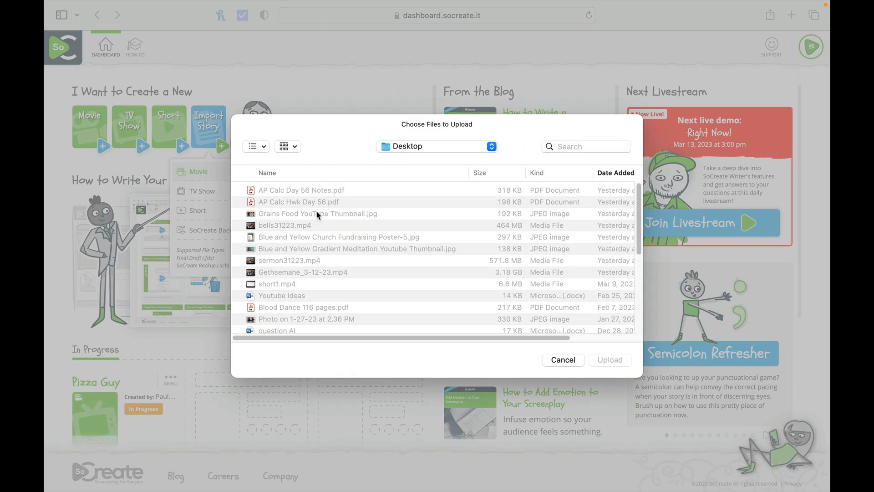
pyautogui.click(562, 359)
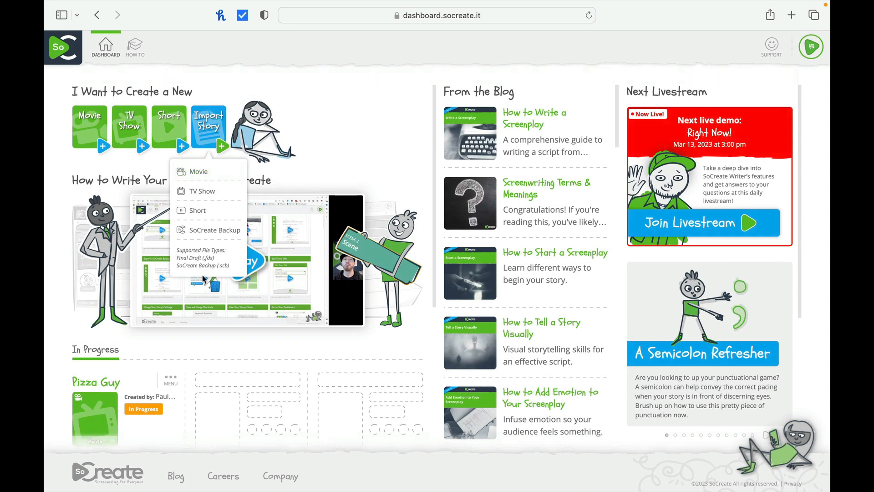
pyautogui.click(213, 178)
pyautogui.click(579, 144)
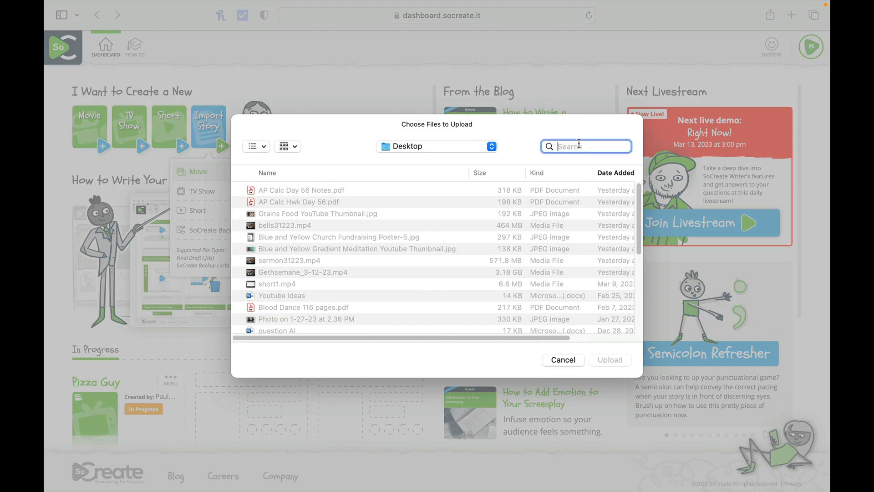
pyautogui.write('fast')
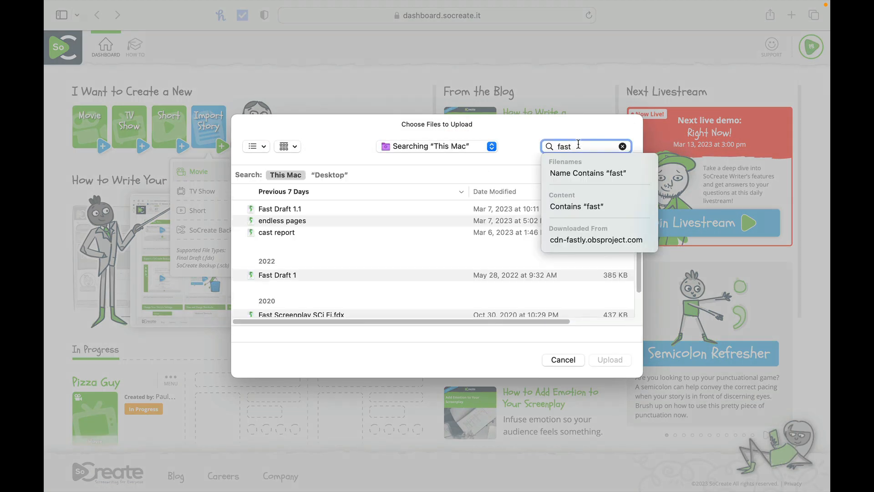
pyautogui.click(314, 224)
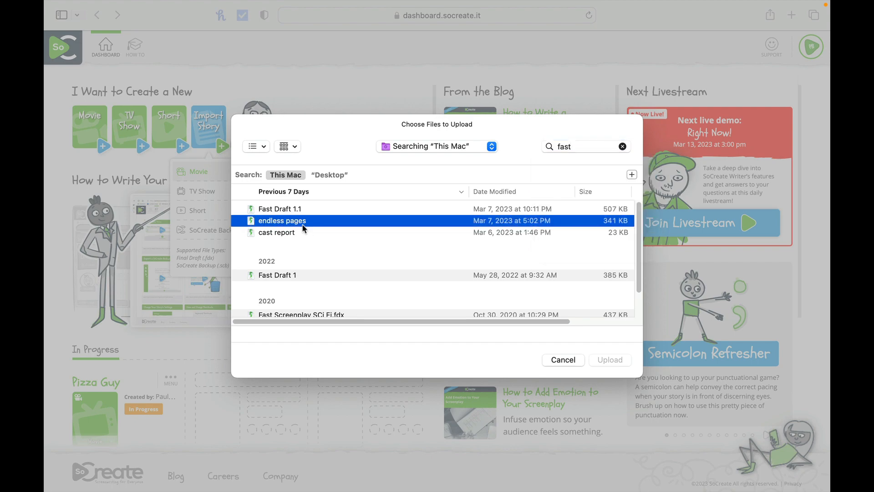
pyautogui.click(623, 360)
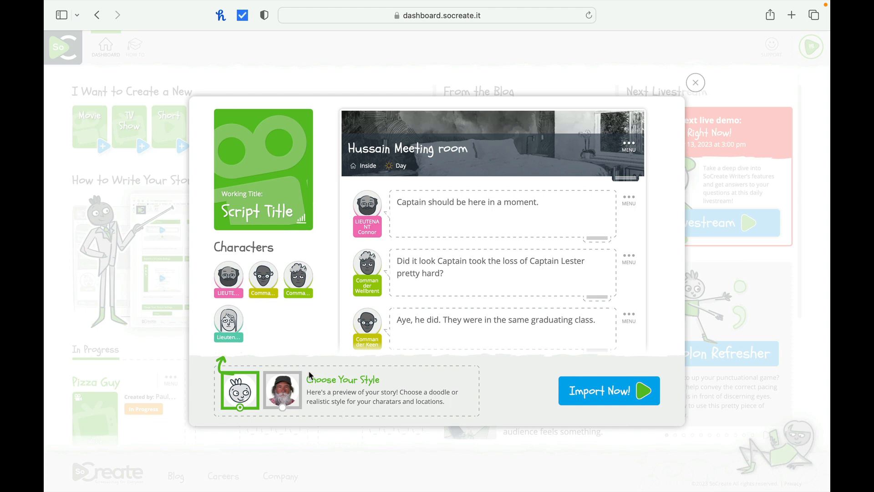
# Step: Preview the realistic style, then import the story with the doodle style for its characters and locations
pyautogui.rightClick(234, 281)
pyautogui.click(211, 302)
pyautogui.click(282, 390)
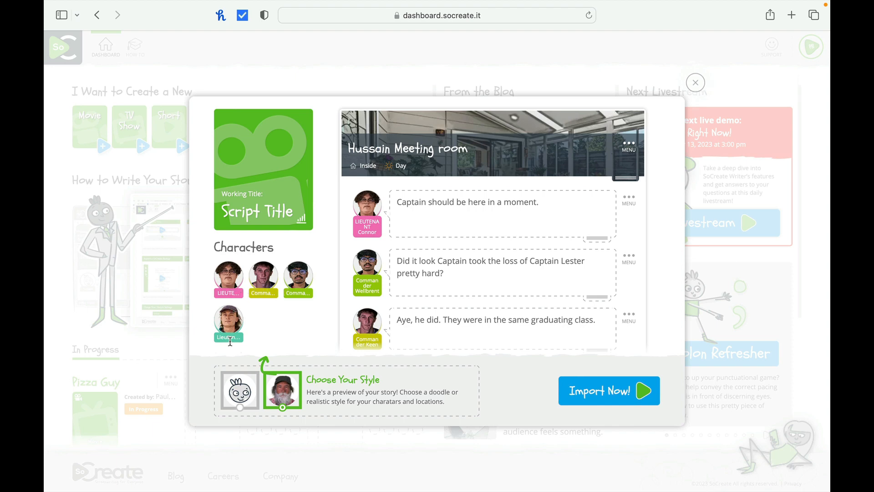
pyautogui.click(243, 406)
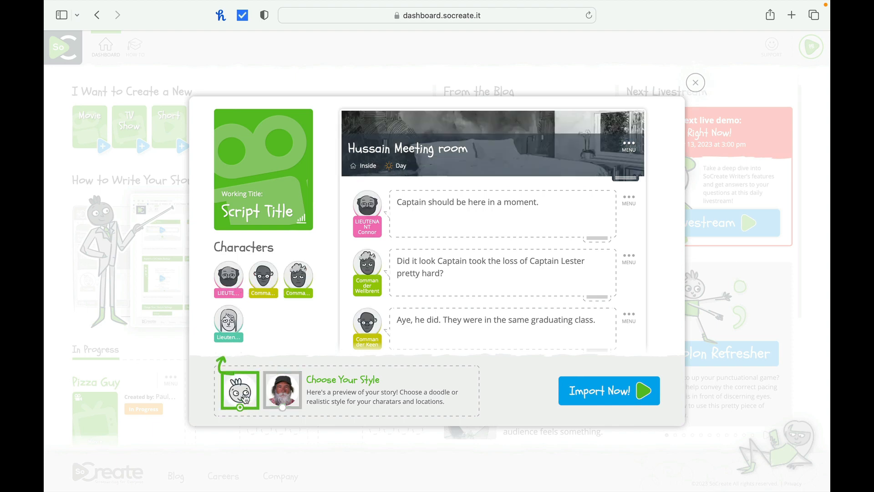
pyautogui.click(600, 391)
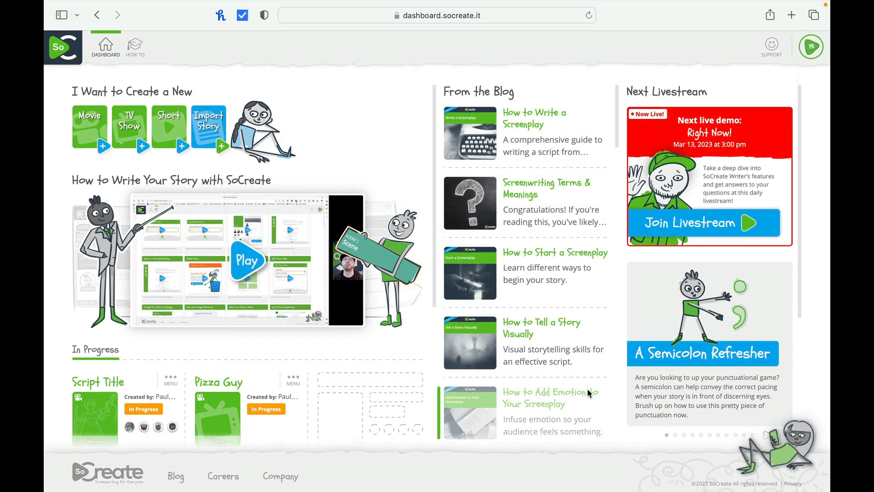
# Step: Open the imported story "Script Title" from the dashboard and collapse its title card
pyautogui.click(122, 379)
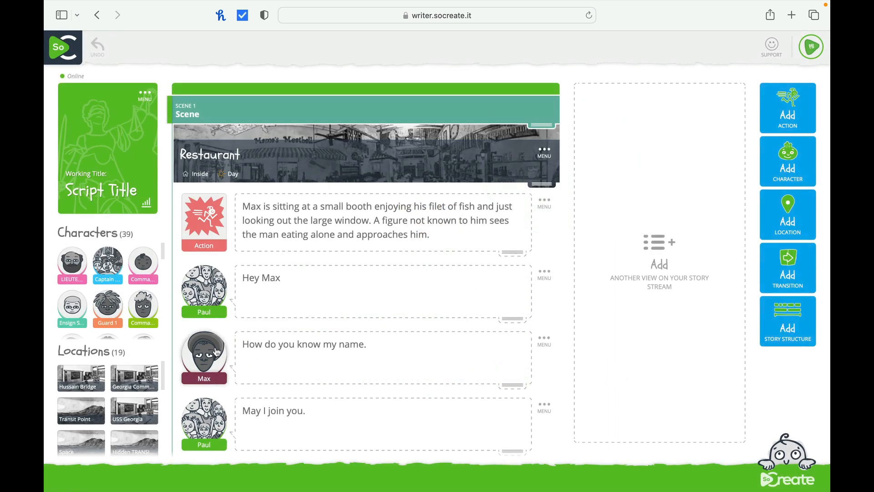
pyautogui.moveTo(215, 351)
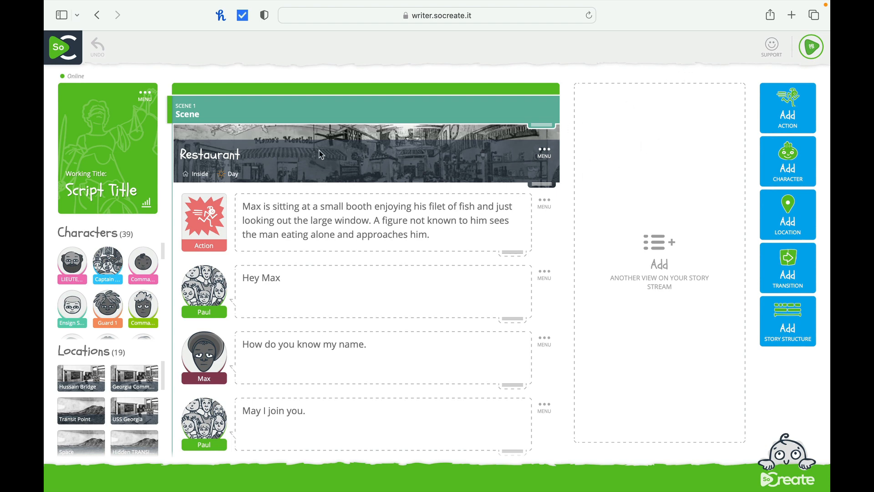
pyautogui.click(131, 196)
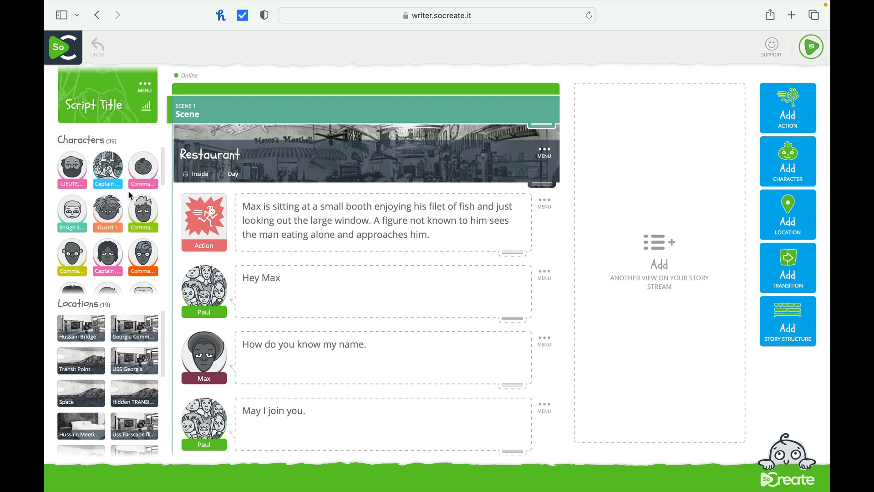
pyautogui.click(122, 108)
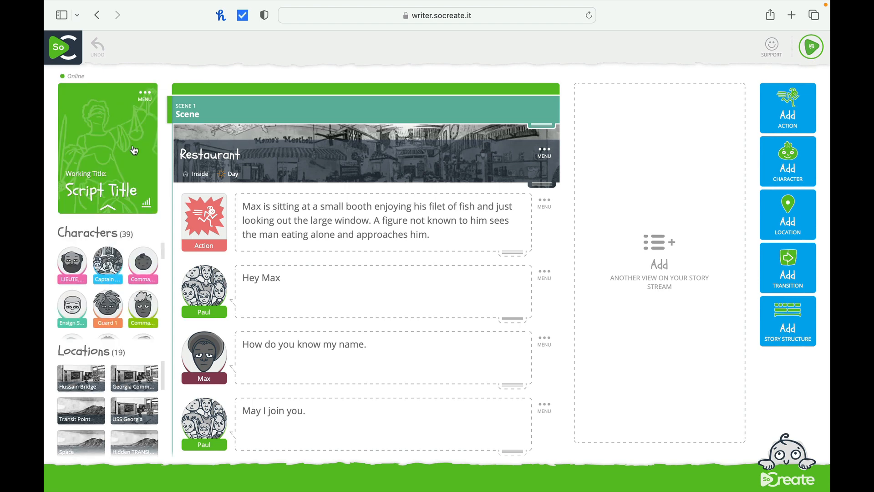
pyautogui.click(126, 193)
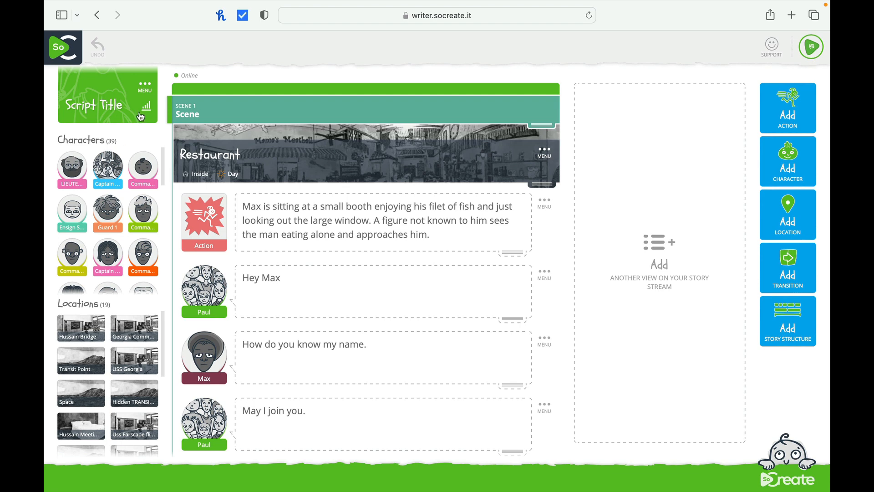
# Step: Rename the story "Generic Sci Fi Movie 1" and save the new title
pyautogui.click(152, 83)
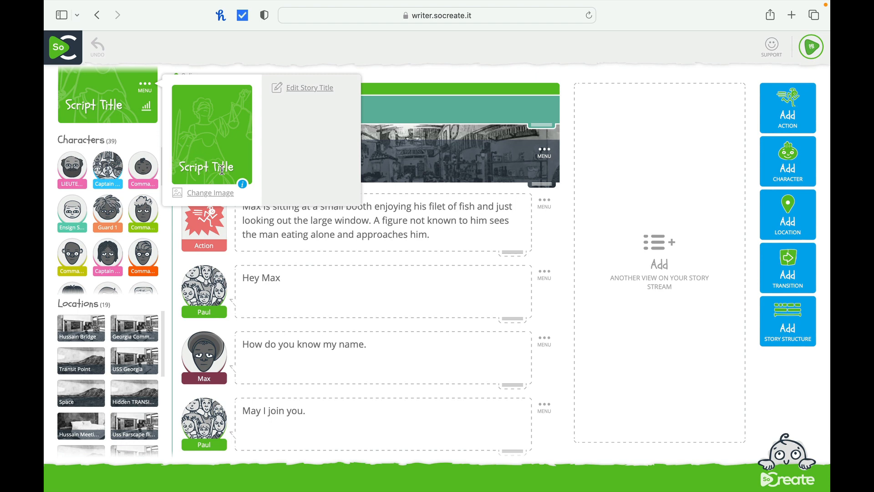
pyautogui.click(315, 97)
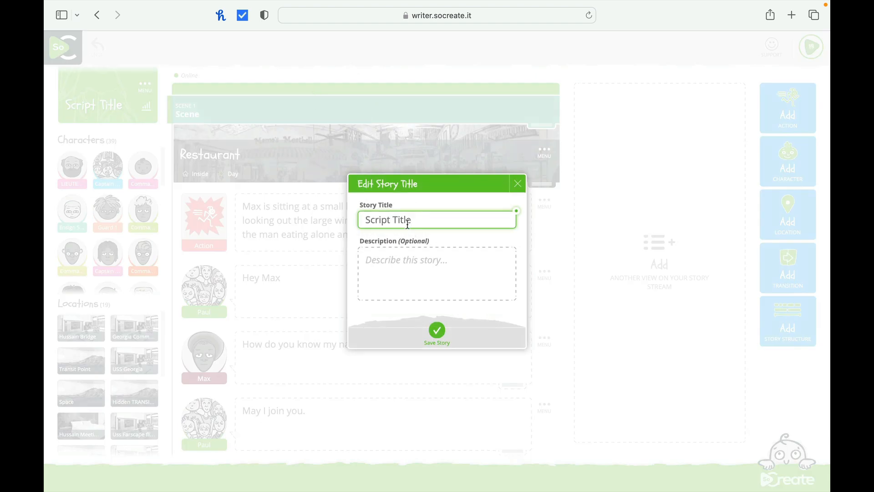
pyautogui.moveTo(414, 221); pyautogui.dragTo(358, 221)
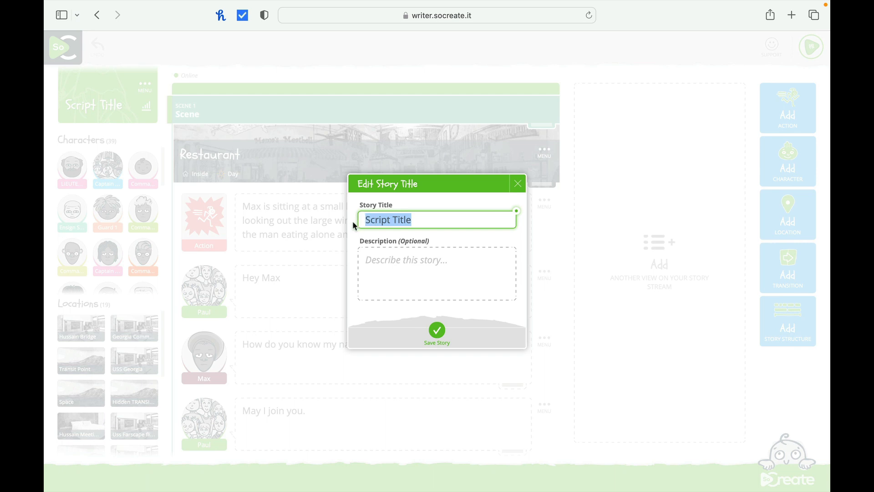
pyautogui.write('Genr')
pyautogui.write('ic')
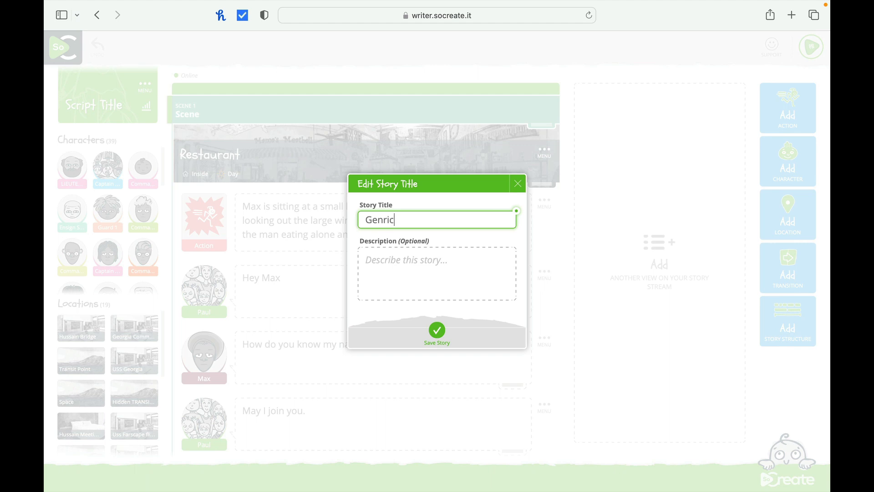
pyautogui.write(' Sci')
pyautogui.press('BackSpace')
pyautogui.press('BackSpace')
pyautogui.press('BackSpace')
pyautogui.press('BackSpace')
pyautogui.press('BackSpace')
pyautogui.press('BackSpace')
pyautogui.press('BackSpace')
pyautogui.write('eric Sci Fi Movie 1')
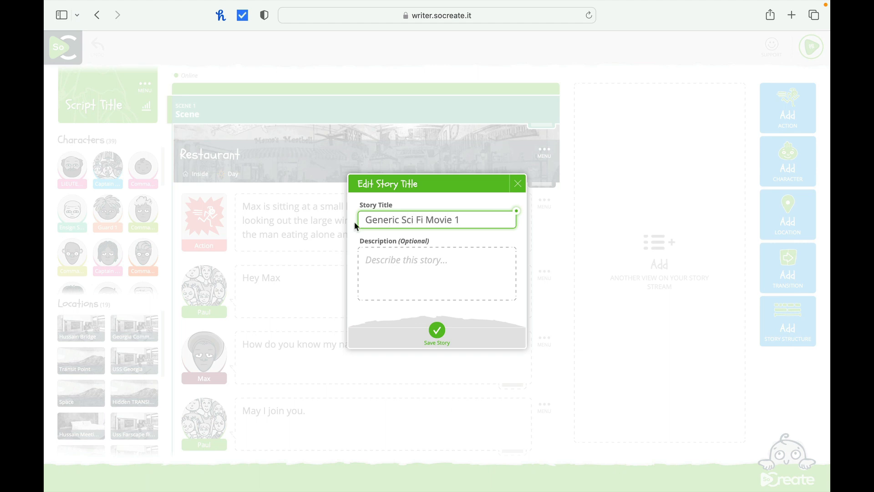
pyautogui.click(453, 332)
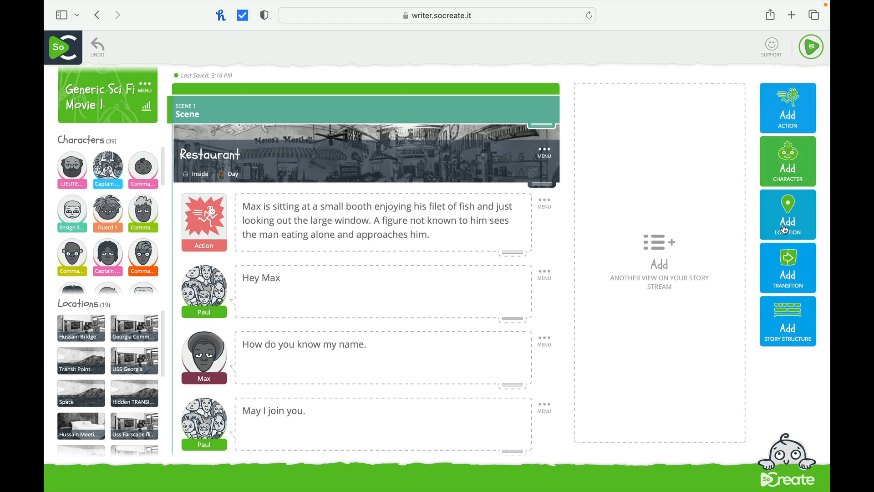
# Step: Go to the story's final scene and open the image gallery for its Wss Dagger location
pyautogui.click(564, 285)
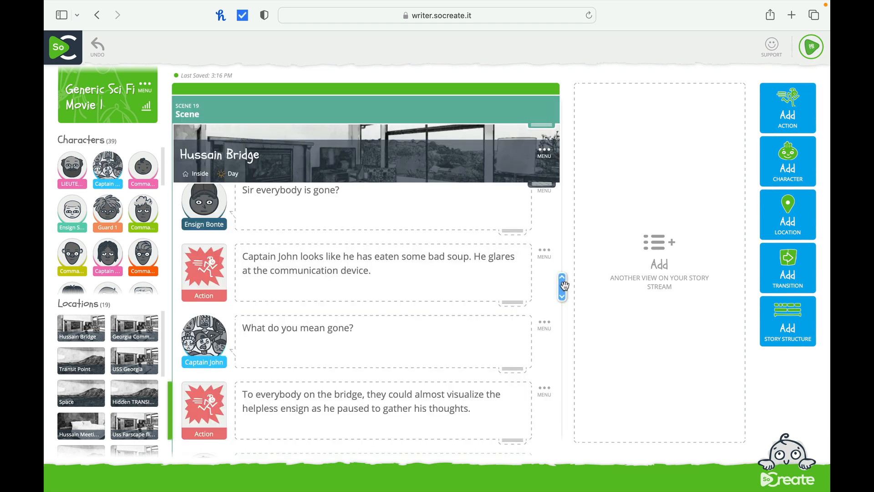
pyautogui.moveTo(564, 285); pyautogui.dragTo(566, 441)
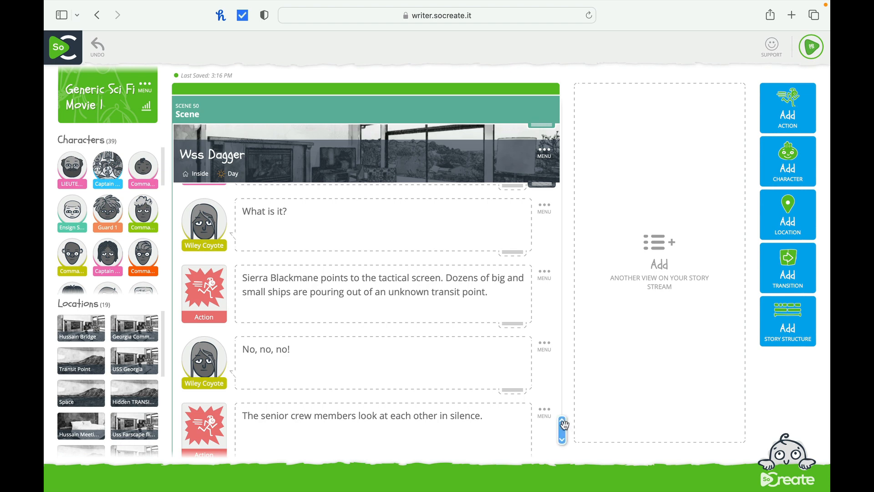
pyautogui.moveTo(565, 424); pyautogui.dragTo(564, 442)
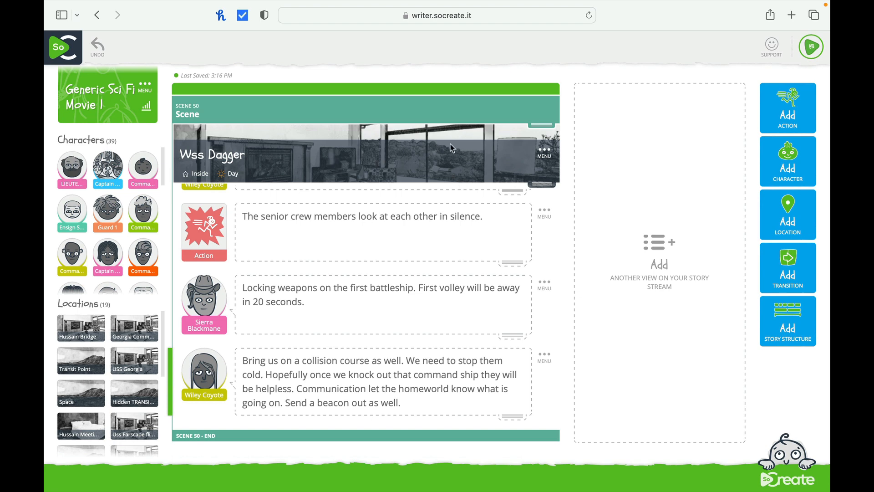
pyautogui.click(547, 154)
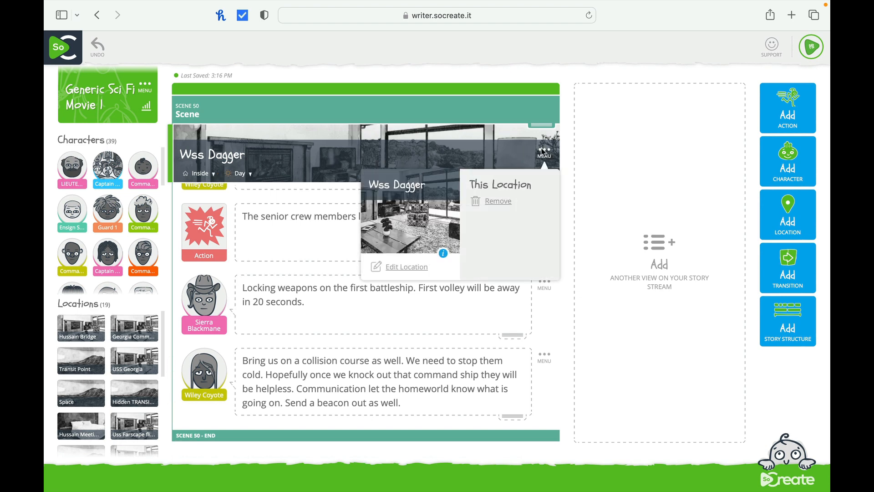
pyautogui.click(406, 267)
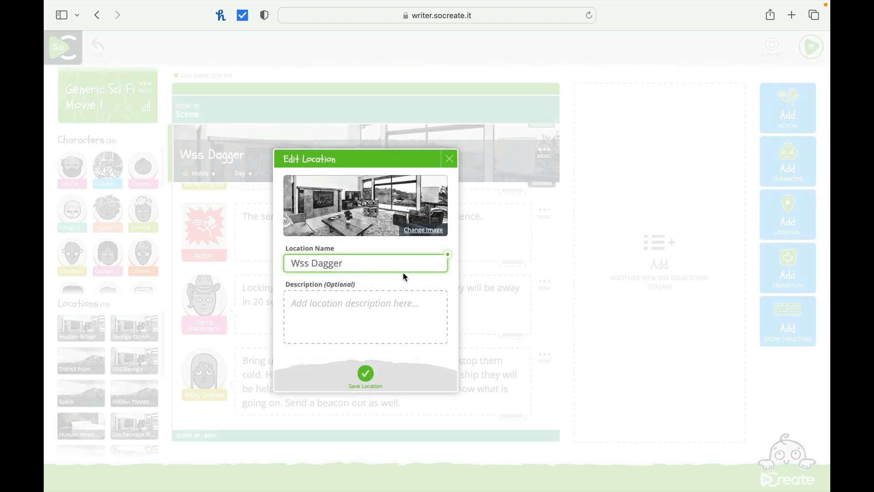
pyautogui.click(424, 230)
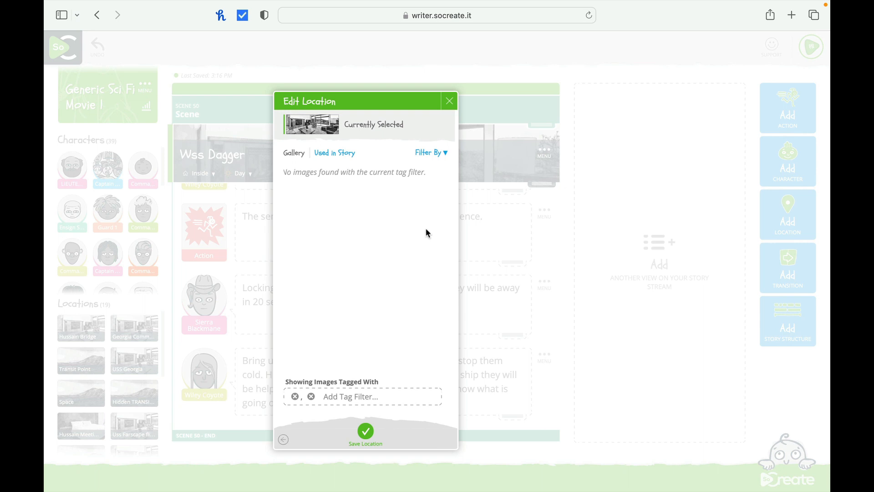
# Step: Search the location image tags for "space ships" and "space", and clear the tag filter text
pyautogui.click(365, 400)
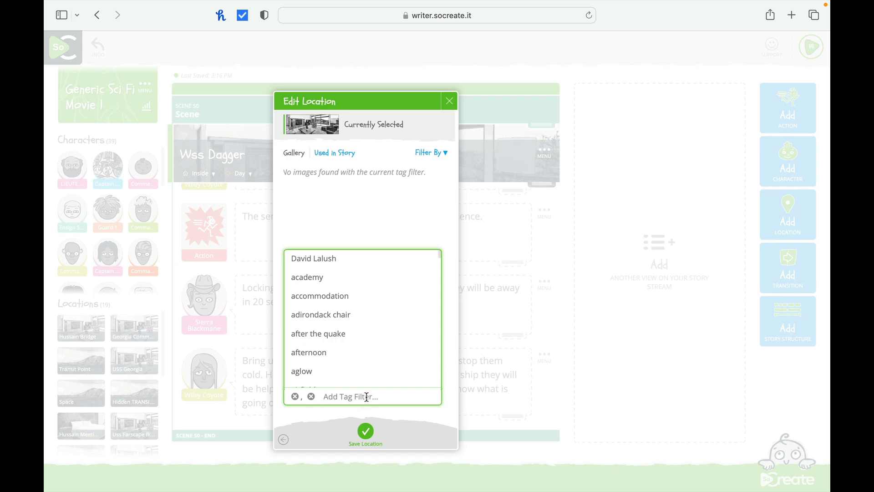
pyautogui.write('space ships')
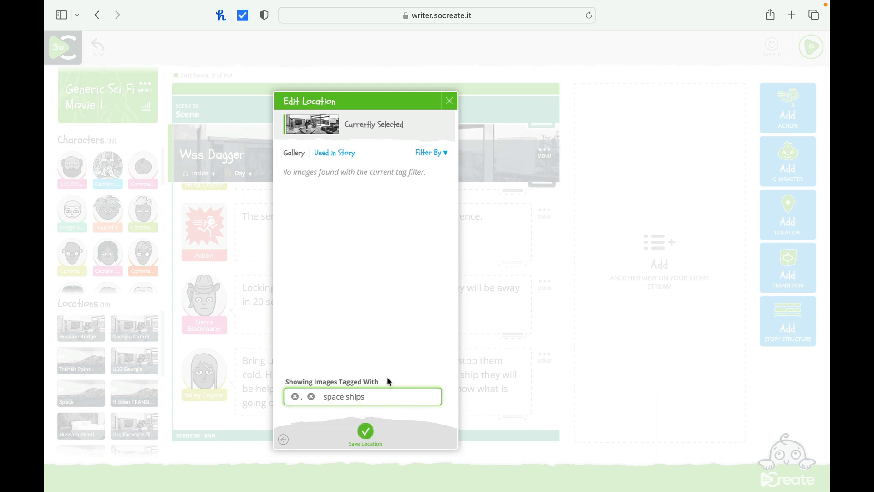
pyautogui.press('BackSpace')
pyautogui.press('BackSpace')
pyautogui.press('BackSpace')
pyautogui.press('BackSpace')
pyautogui.press('BackSpace')
pyautogui.press('BackSpace')
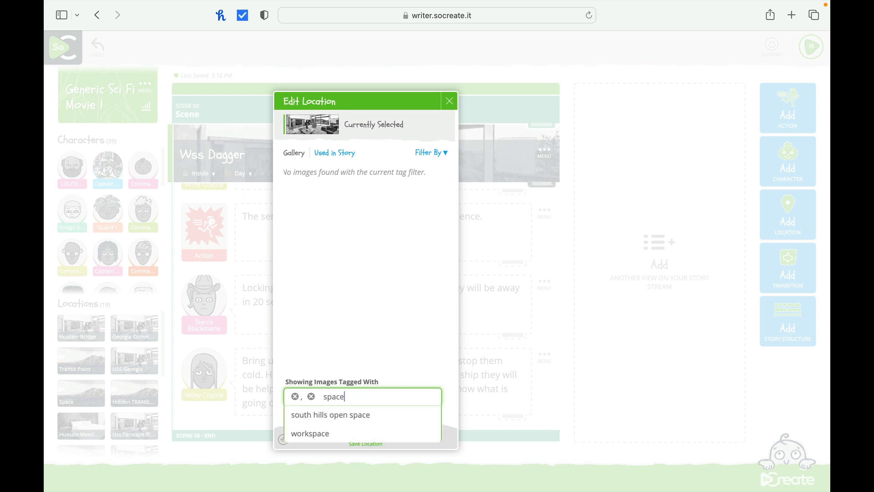
pyautogui.press('BackSpace')
pyautogui.press('BackSpace')
pyautogui.press('BackSpace')
pyautogui.press('BackSpace')
pyautogui.press('BackSpace')
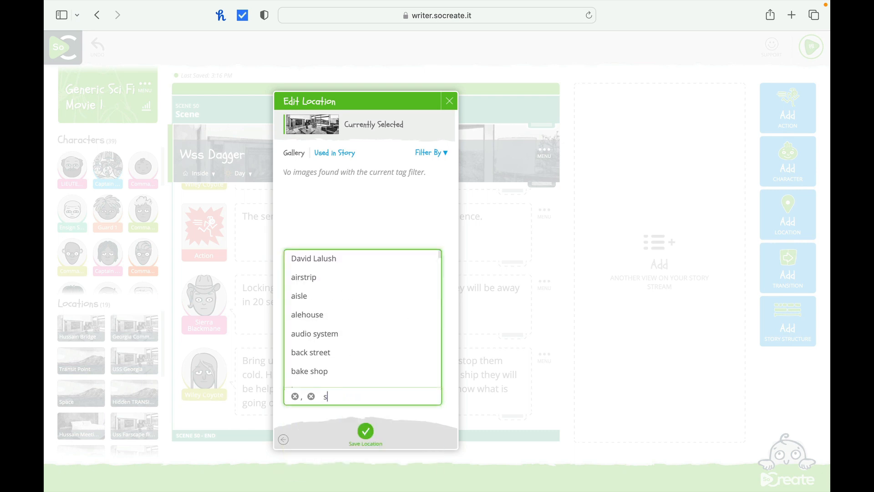
# Step: Search the location image tags for "ships", "space" and "science", and close the location editor without saving
pyautogui.write('ships')
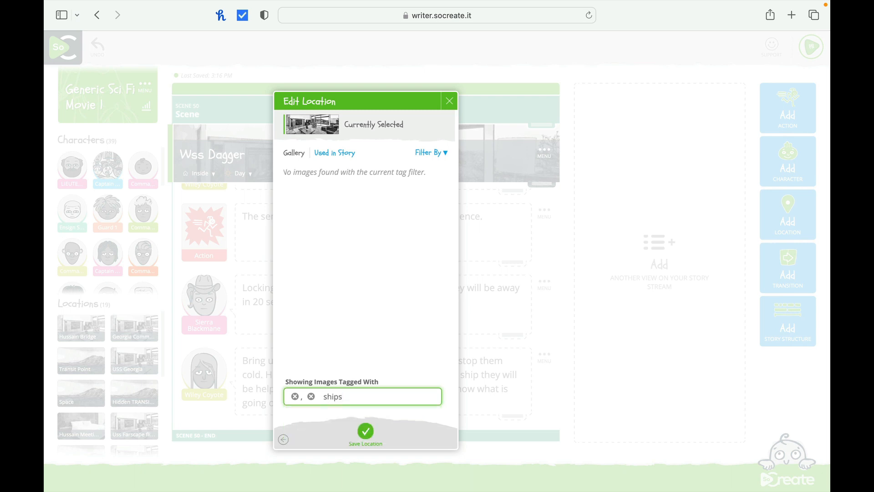
pyautogui.press('BackSpace')
pyautogui.press('BackSpace')
pyautogui.press('BackSpace')
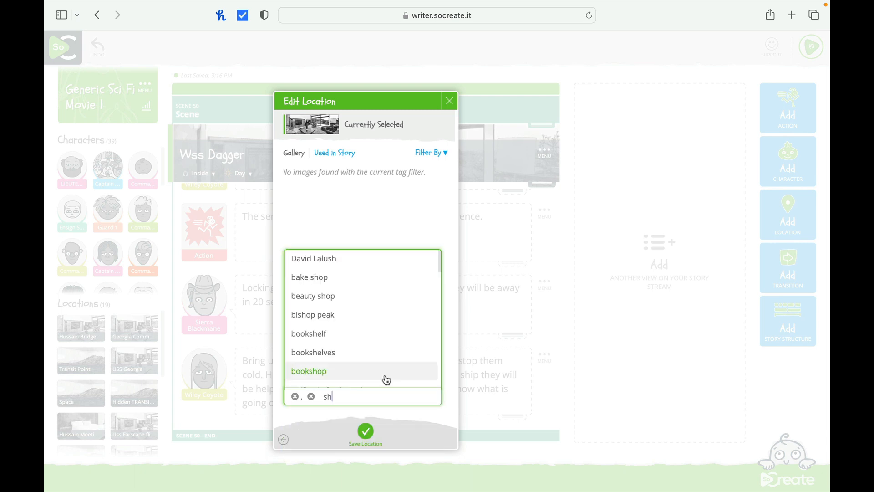
pyautogui.press('BackSpace')
pyautogui.write('pace')
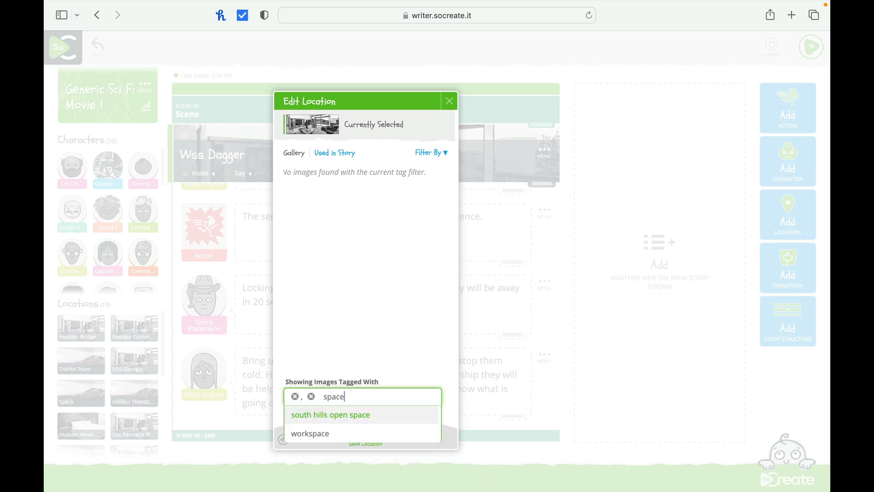
pyautogui.press('BackSpace')
pyautogui.press('BackSpace')
pyautogui.press('BackSpace')
pyautogui.press('BackSpace')
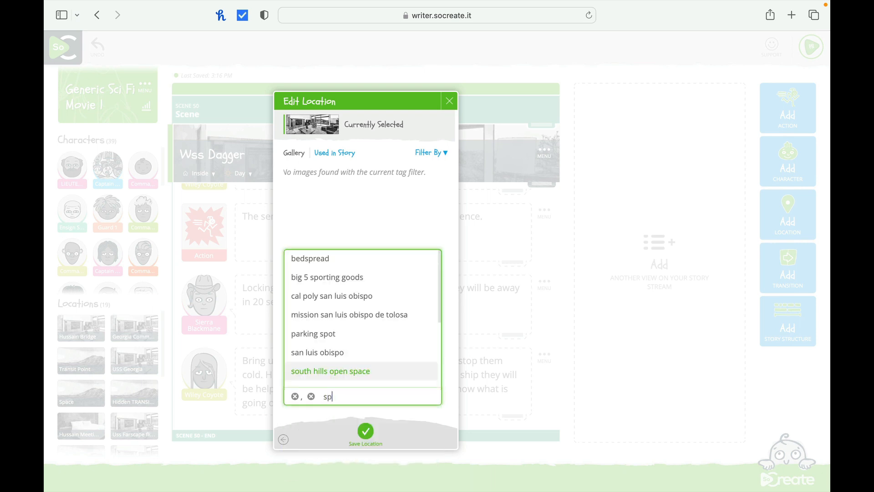
pyautogui.write('cience')
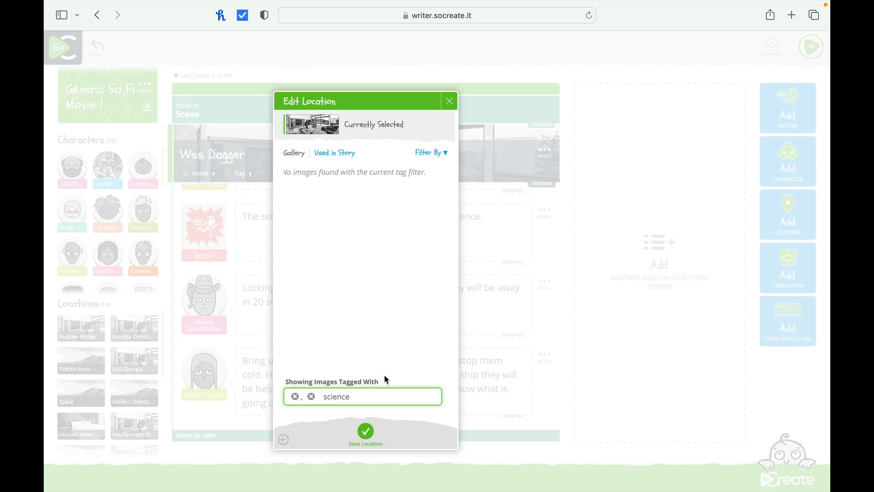
pyautogui.write(' ifcy')
pyautogui.click(449, 101)
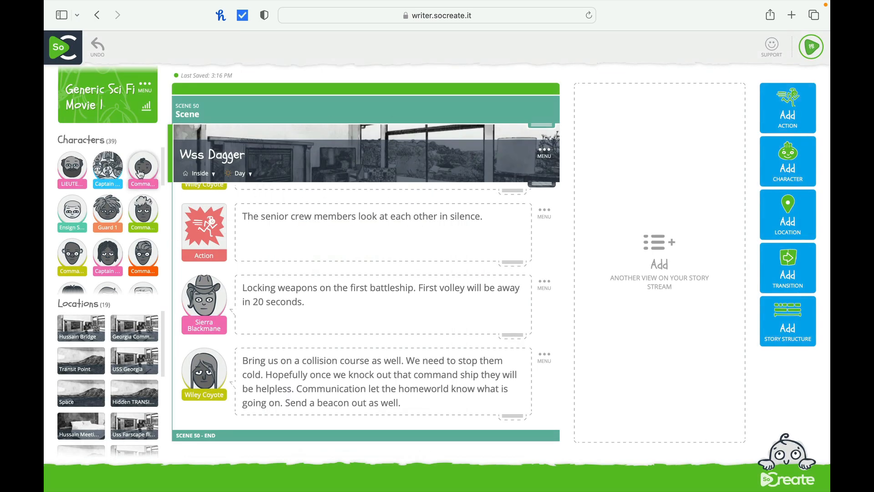
# Step: Try the mustached doodle face as Commander Burt's image, leave the age empty and close the character editor without saving
pyautogui.moveTo(142, 182)
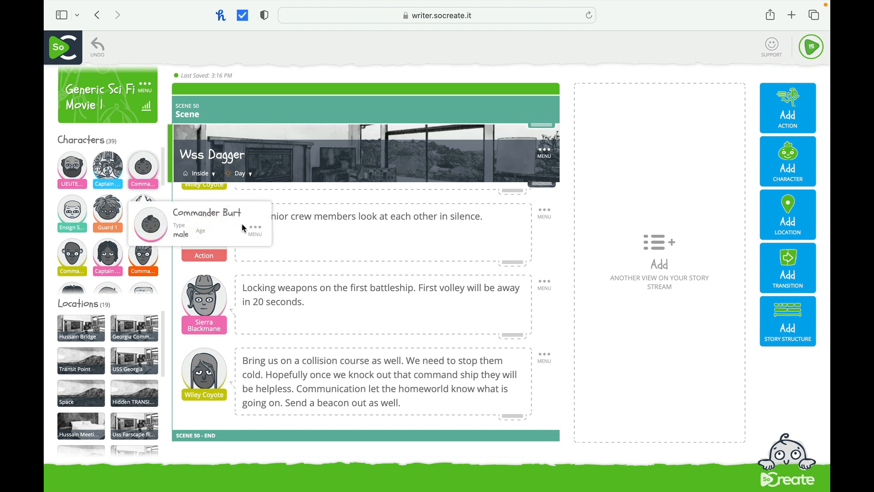
pyautogui.click(255, 230)
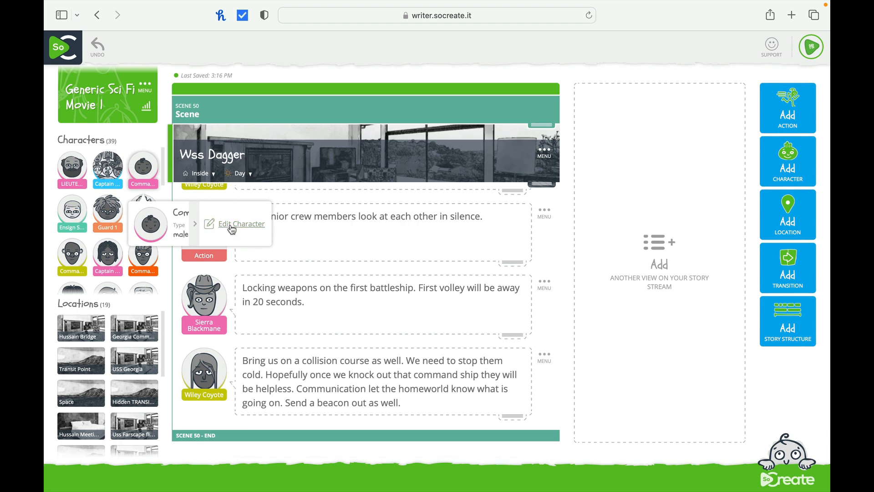
pyautogui.click(232, 226)
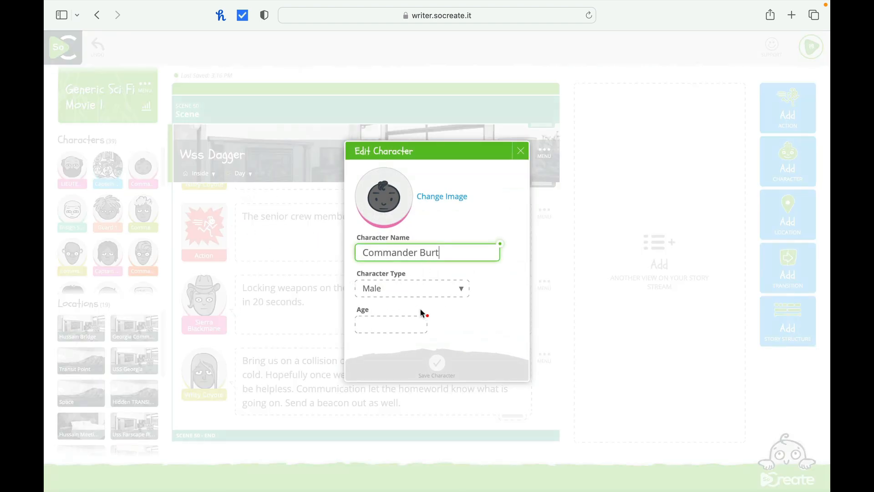
pyautogui.click(437, 201)
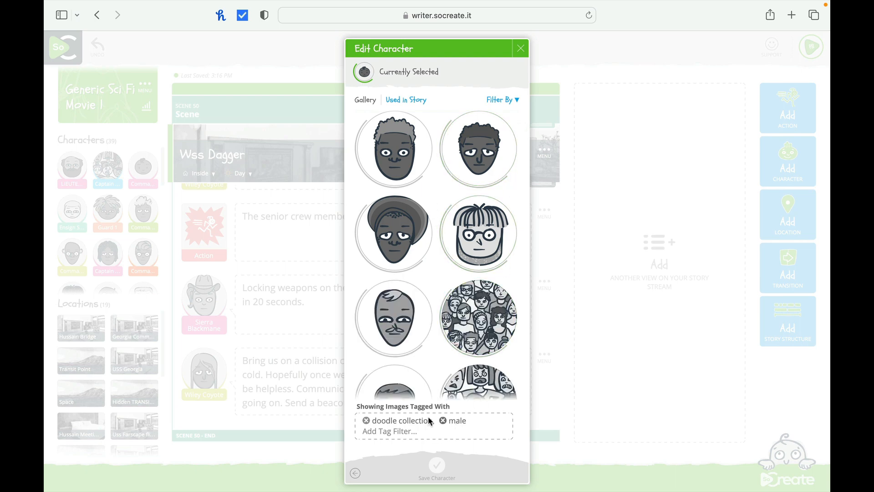
pyautogui.click(401, 333)
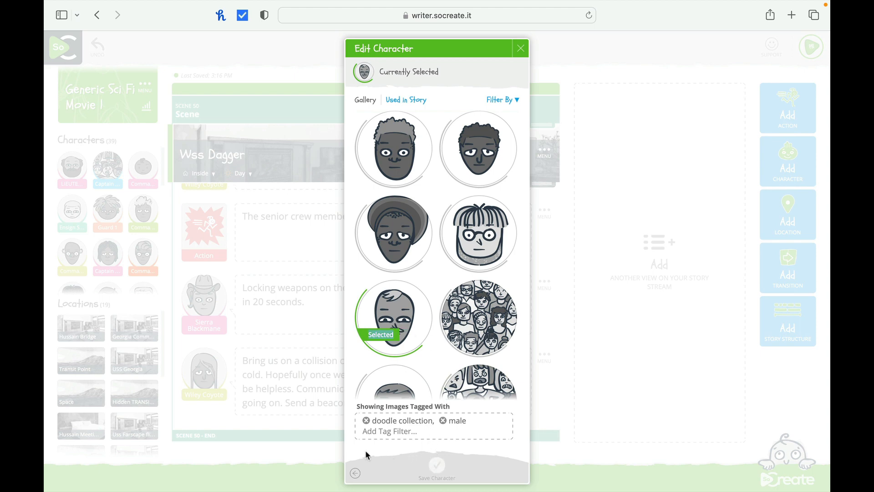
pyautogui.click(355, 474)
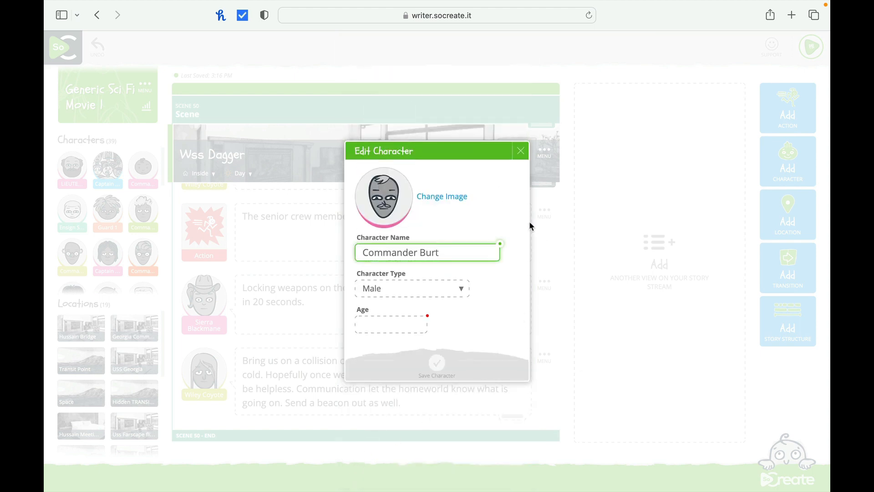
pyautogui.write('t')
pyautogui.click(414, 326)
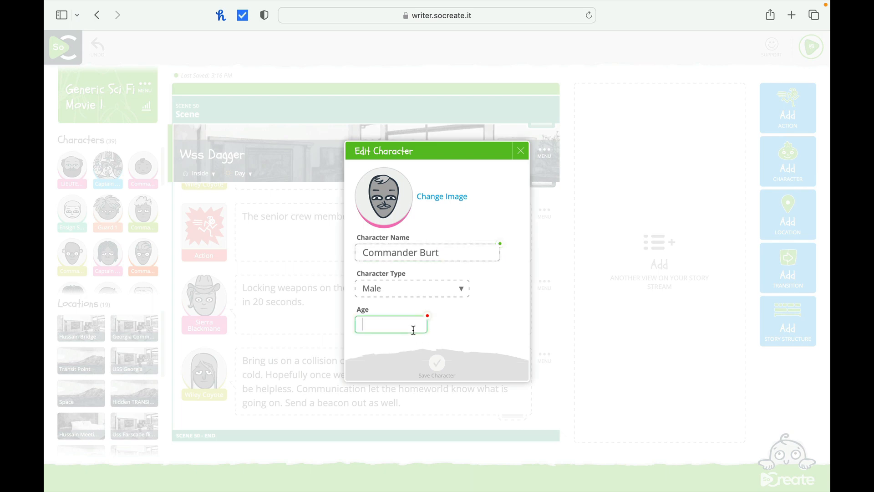
pyautogui.click(521, 151)
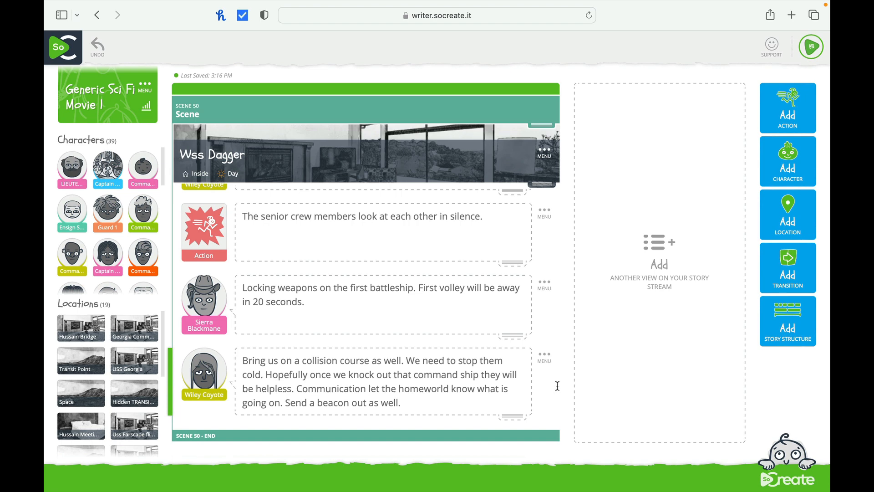
# Step: Browse back and forth through the scenes of the imported story
pyautogui.scroll(-1, 555, 391)
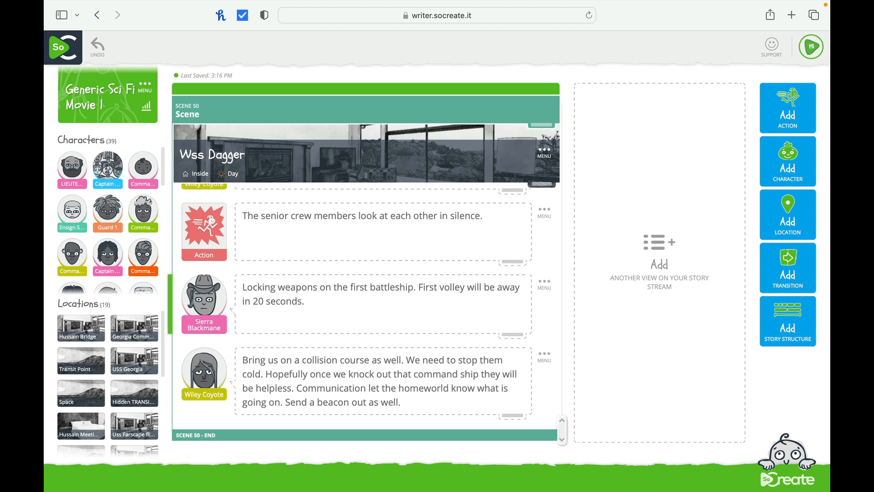
pyautogui.click(562, 256)
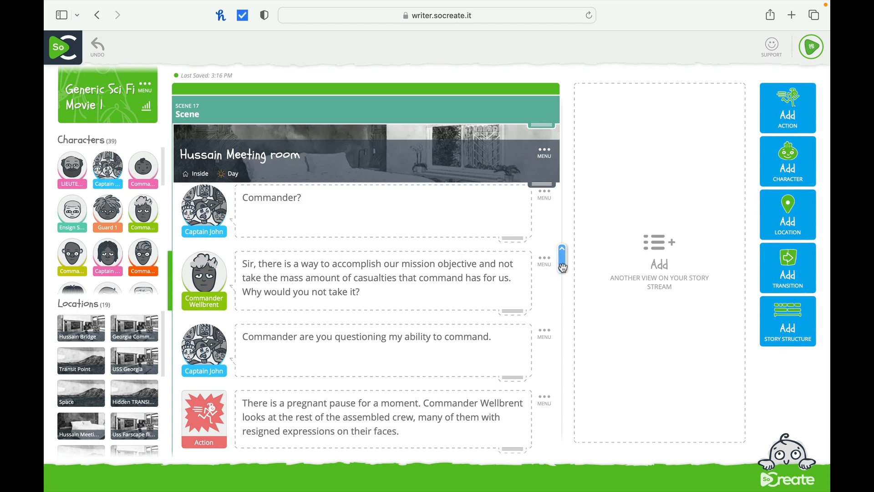
pyautogui.click(562, 423)
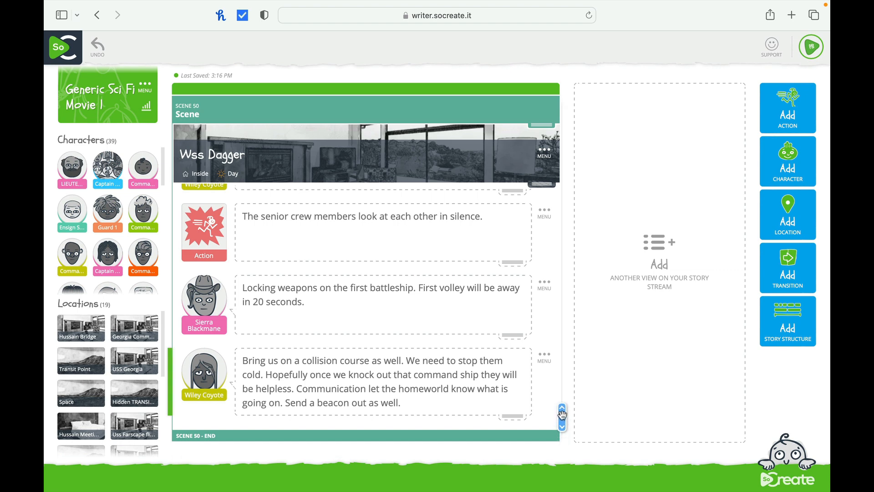
pyautogui.click(563, 415)
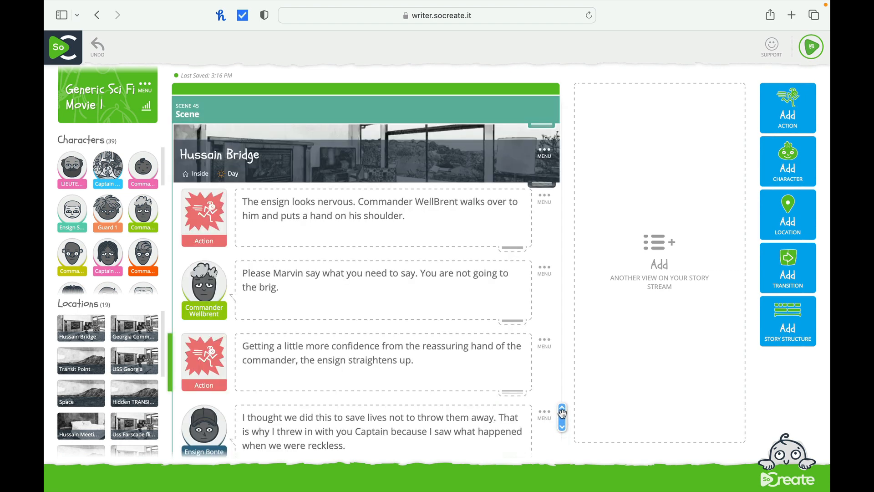
pyautogui.click(563, 411)
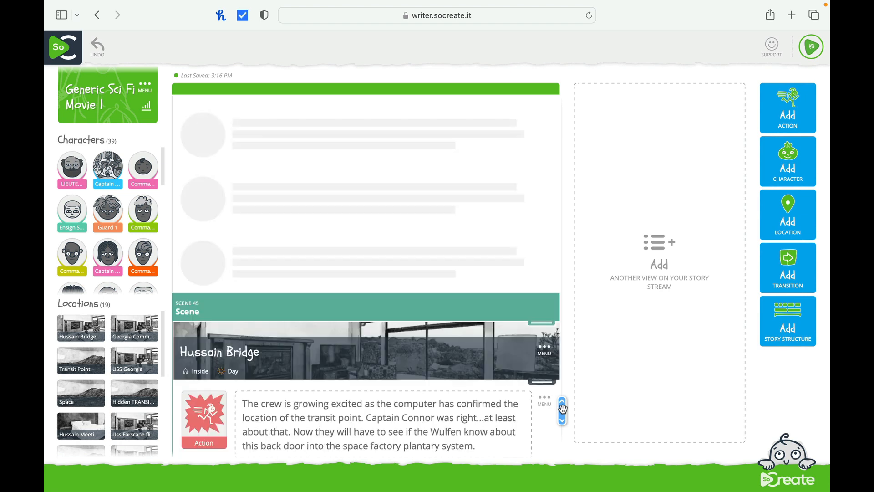
# Step: Go to the story's final scene, open its optional scene name and notes fields, and leave them empty
pyautogui.click(565, 438)
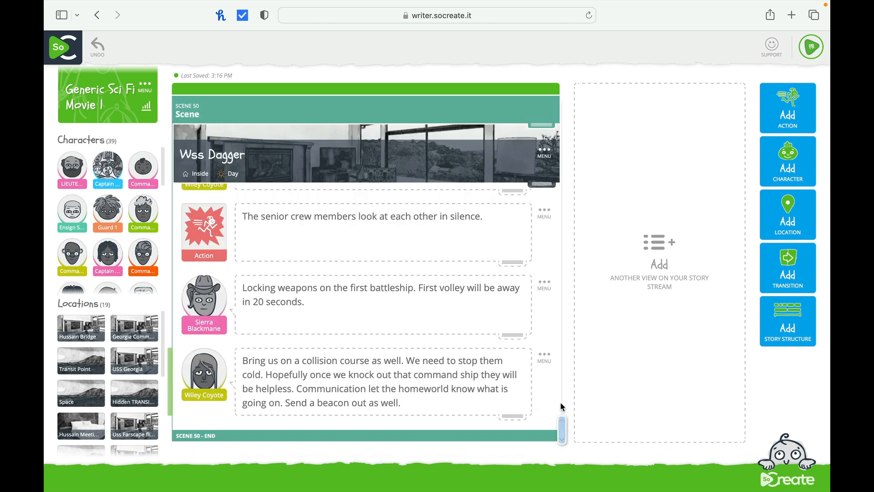
pyautogui.click(225, 112)
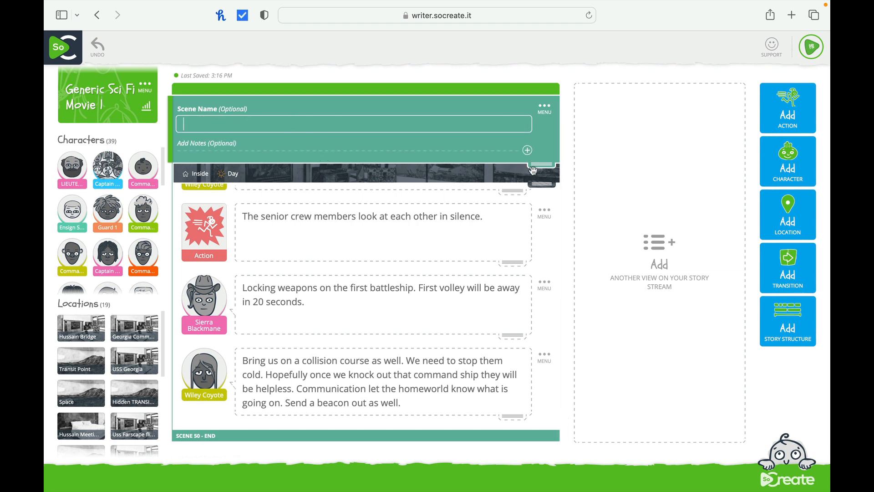
pyautogui.click(563, 214)
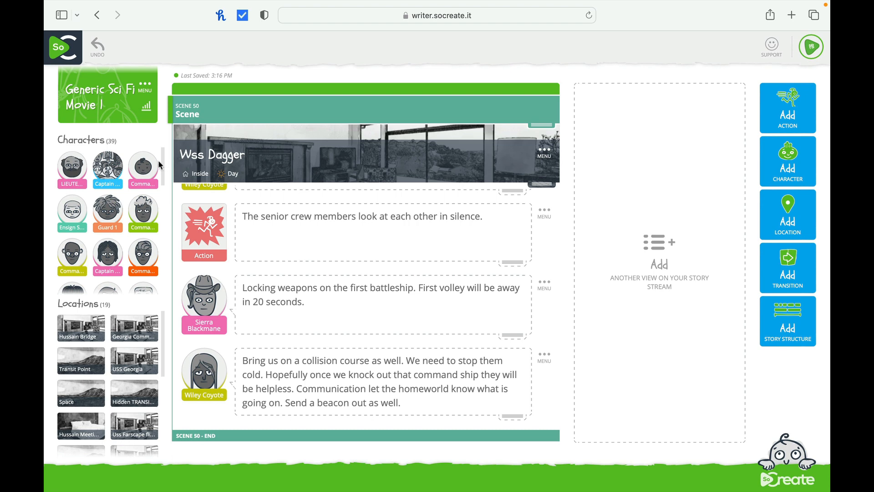
# Step: View Commander Burt's character card and browse the story's character list
pyautogui.moveTo(159, 165)
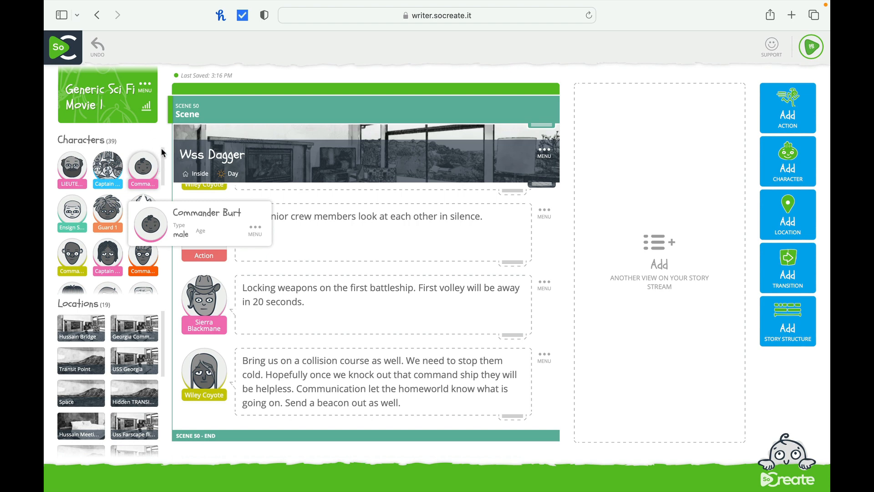
pyautogui.scroll(-5, 162, 153)
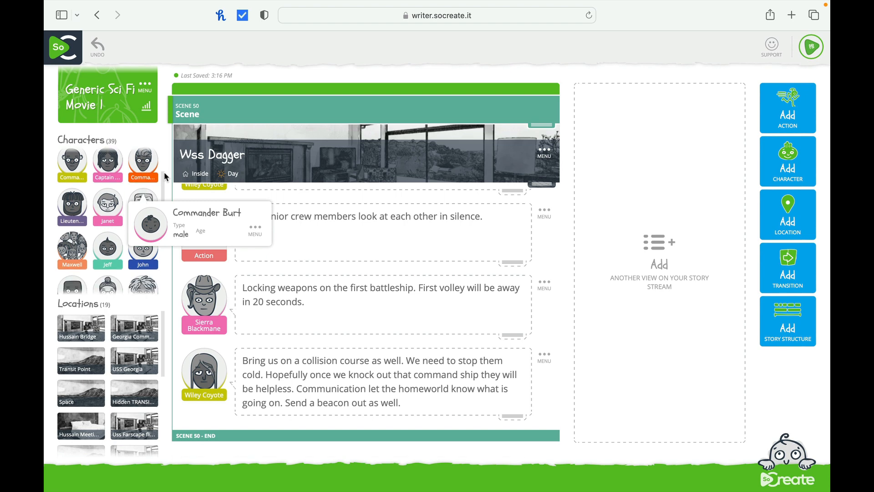
pyautogui.moveTo(166, 176); pyautogui.dragTo(166, 153)
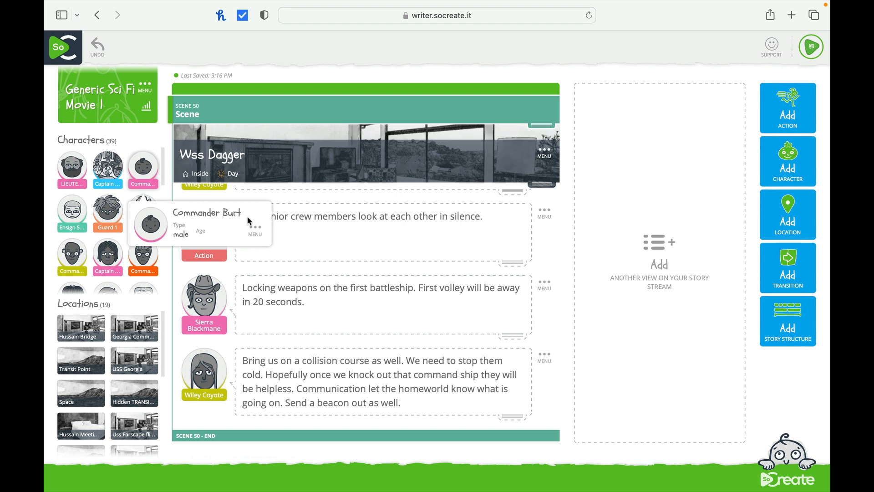
# Step: Export the story as a PDF
pyautogui.click(68, 54)
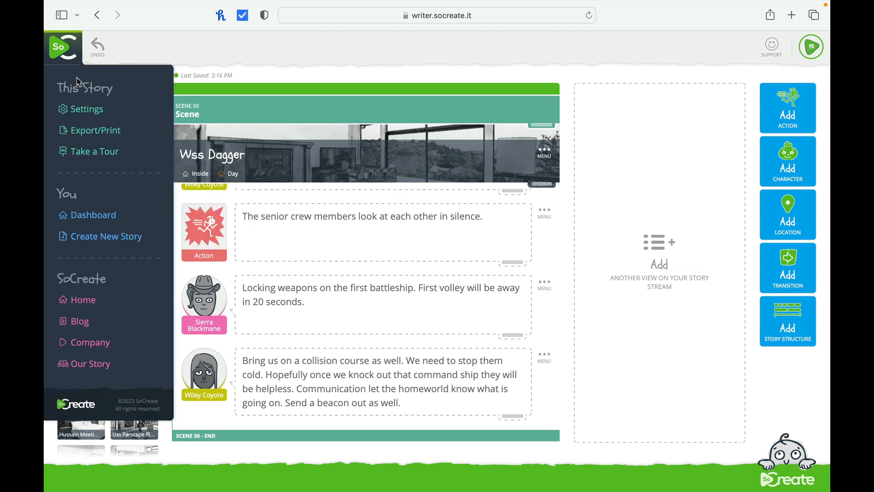
pyautogui.click(96, 131)
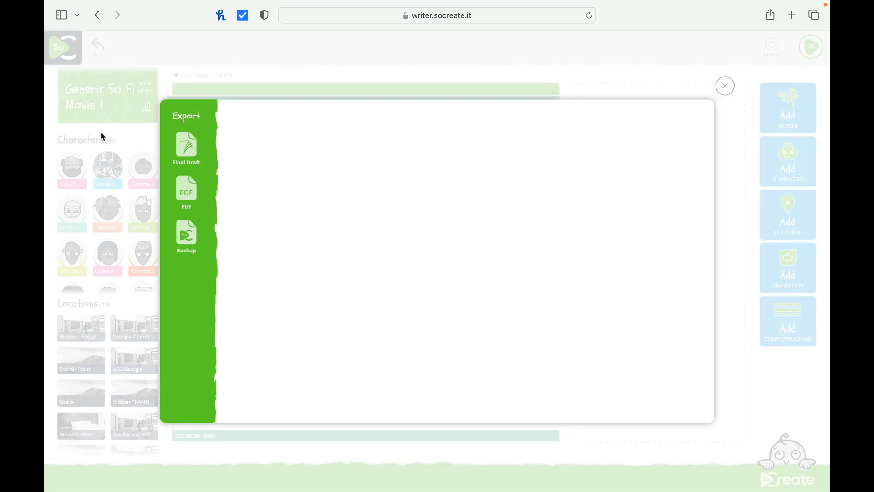
pyautogui.click(187, 198)
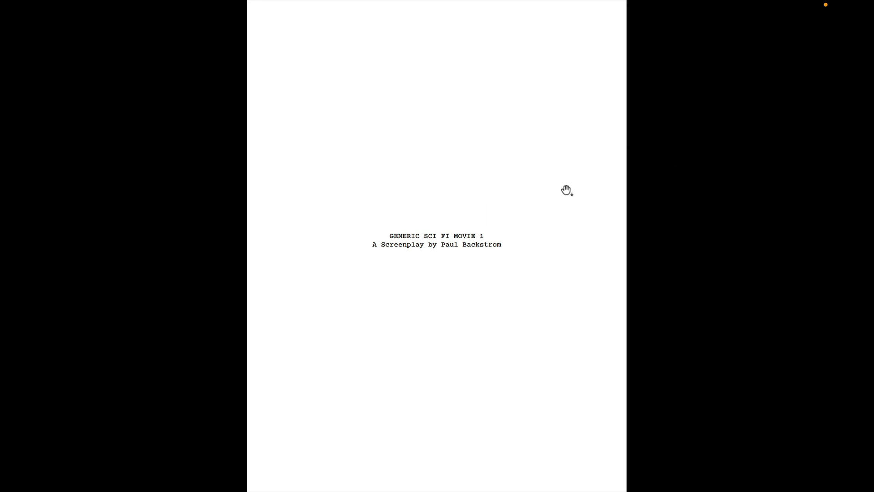
# Step: Page through the exported screenplay PDF from the title page past page 20, examining its formatting and scene content
pyautogui.scroll(-2, 567, 188)
pyautogui.scroll(-4, 566, 188)
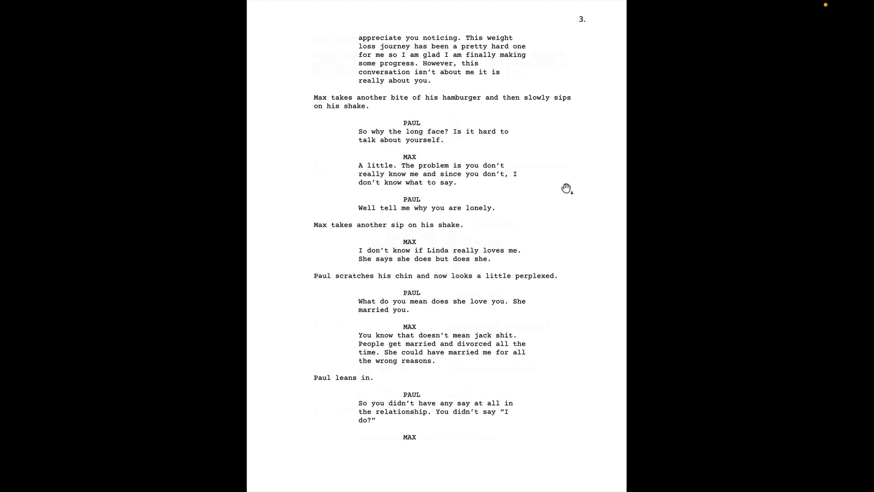
pyautogui.scroll(-2, 566, 188)
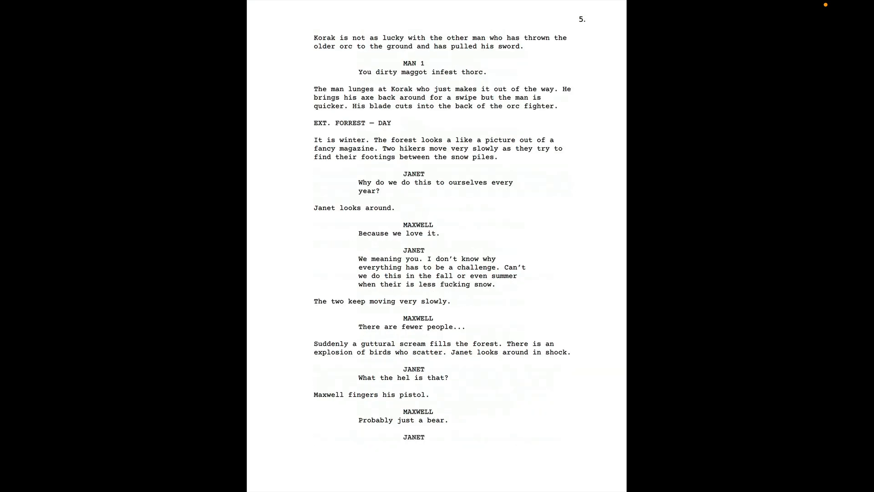
pyautogui.scroll(-4, 566, 189)
pyautogui.scroll(-2, 566, 189)
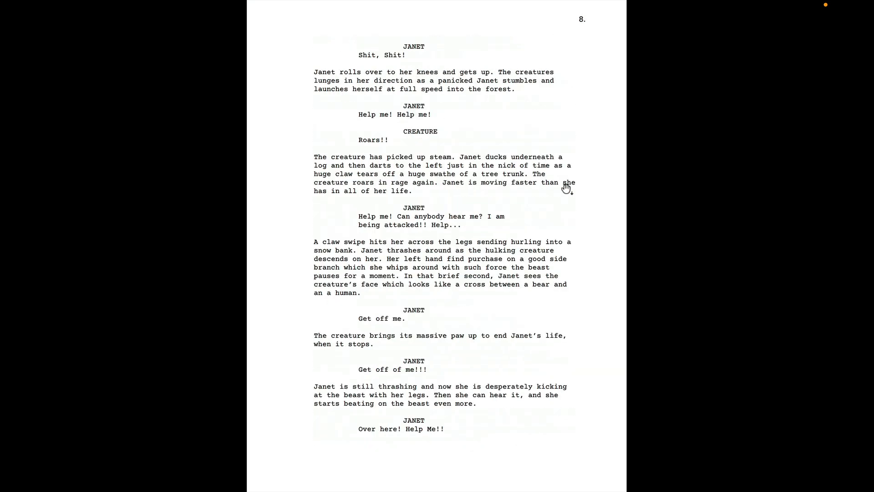
pyautogui.scroll(-2, 566, 189)
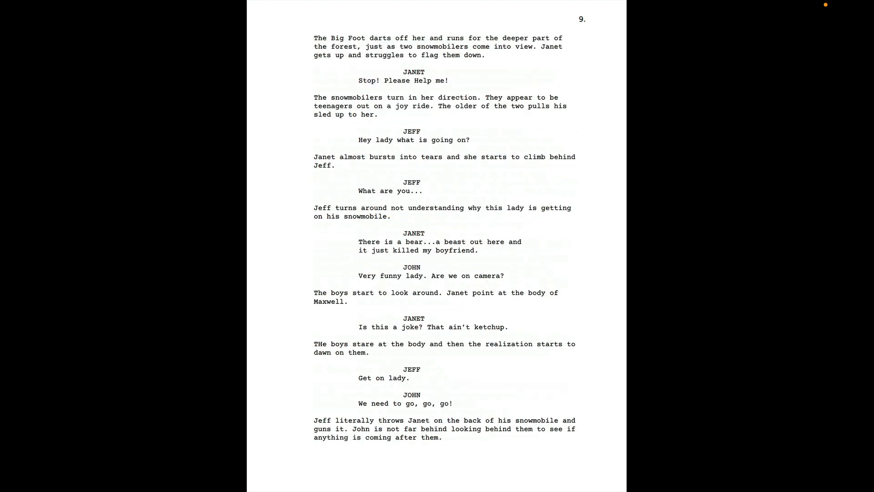
pyautogui.scroll(-2, 437, 246)
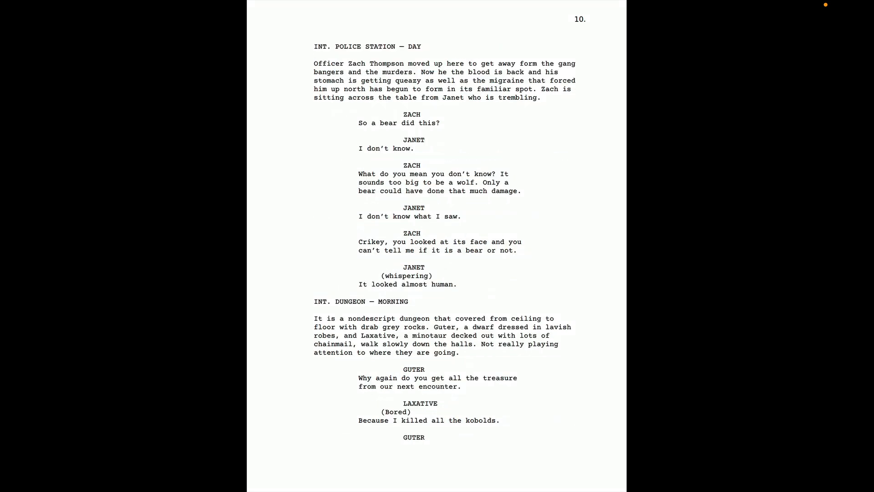
pyautogui.scroll(-4, 437, 246)
pyautogui.scroll(-6, 437, 246)
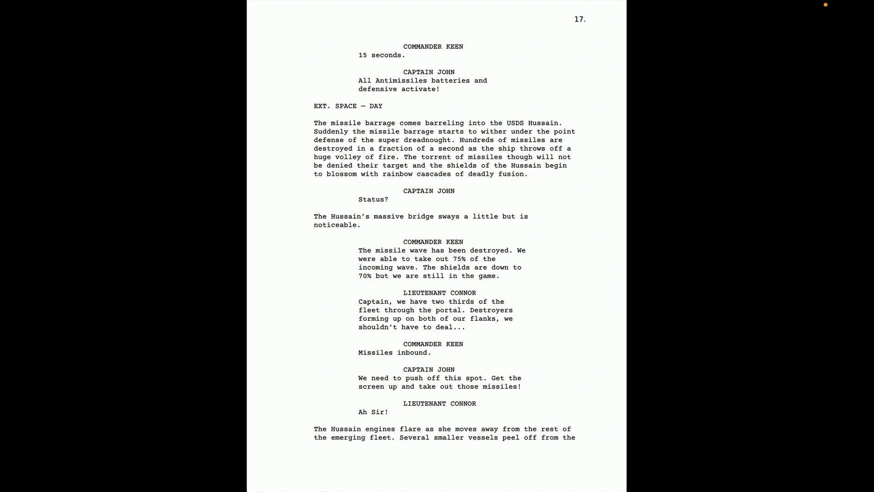
pyautogui.press('Right')
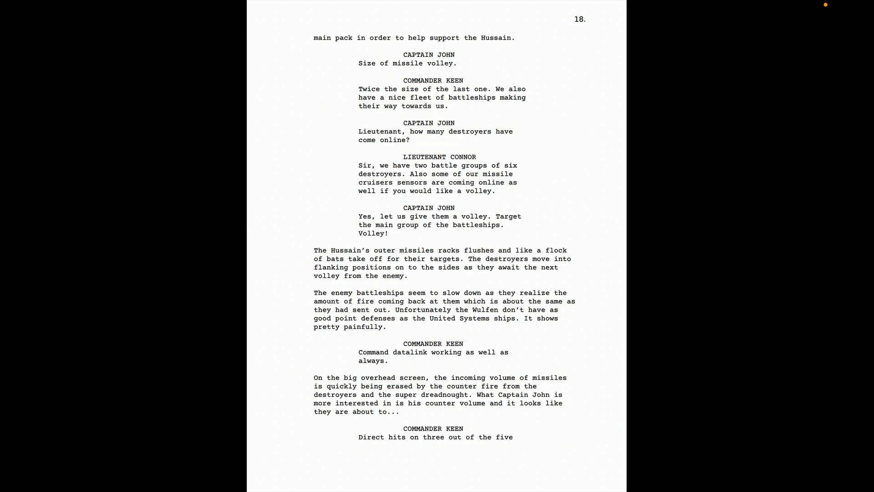
pyautogui.press('Right')
pyautogui.press('Right')
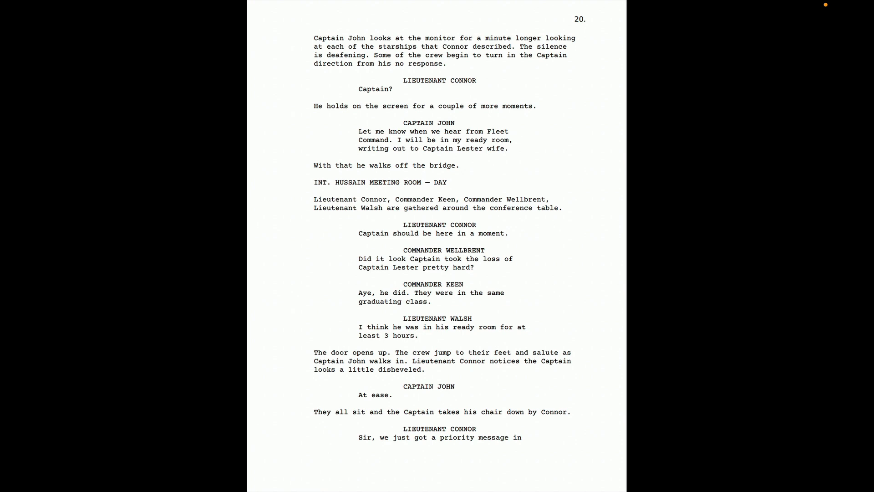
pyautogui.press('Right')
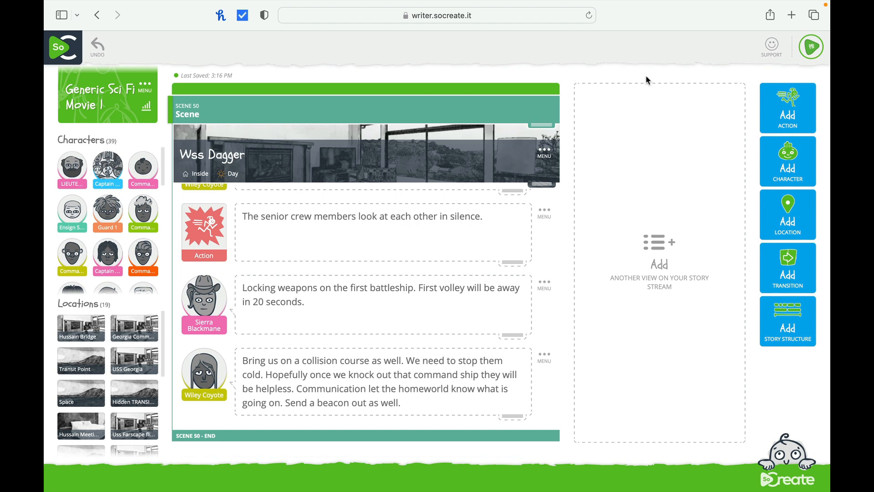
# Step: Add a second view of the story stream beside scene 50 and browse it to scene 37, Durdank
pyautogui.click(667, 246)
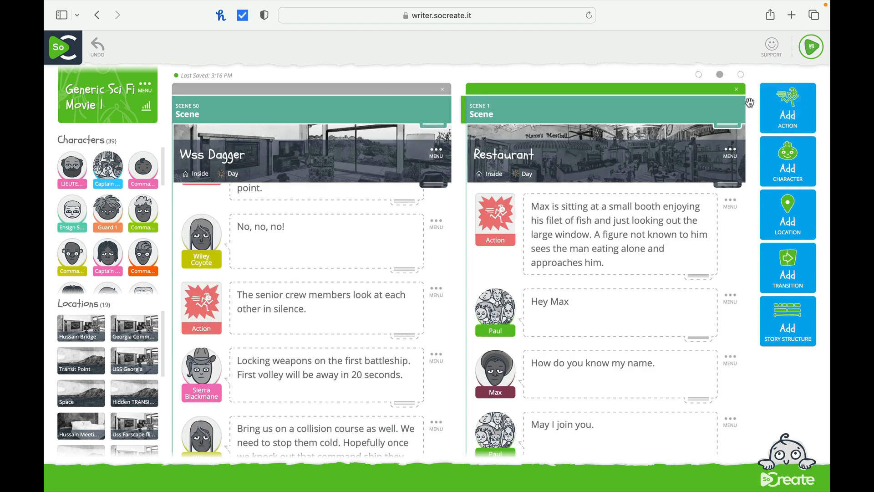
pyautogui.scroll(-10, 740, 225)
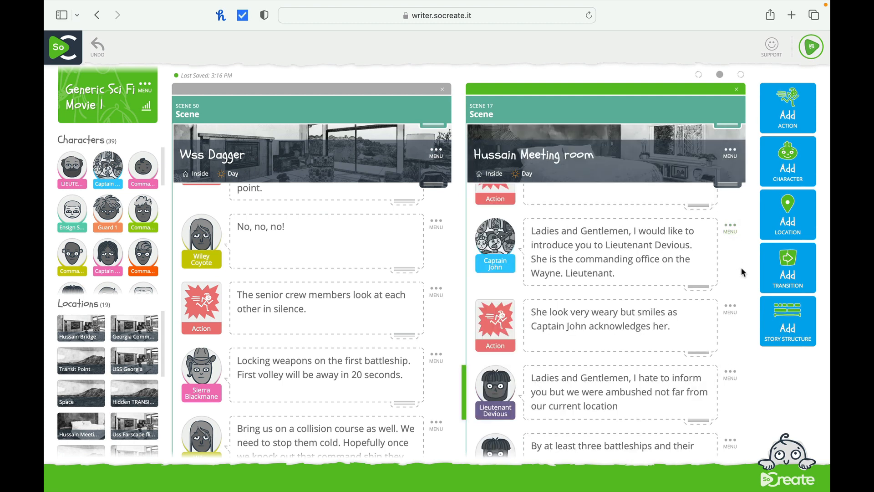
pyautogui.scroll(-5, 738, 269)
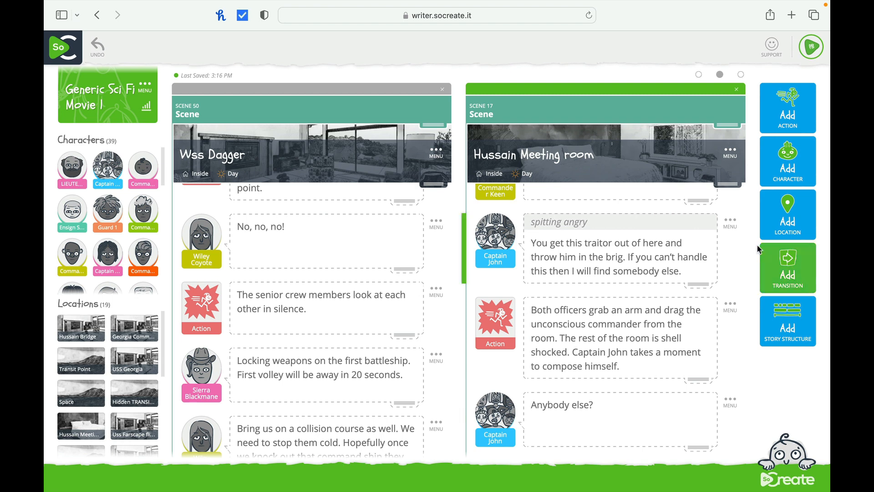
pyautogui.click(747, 246)
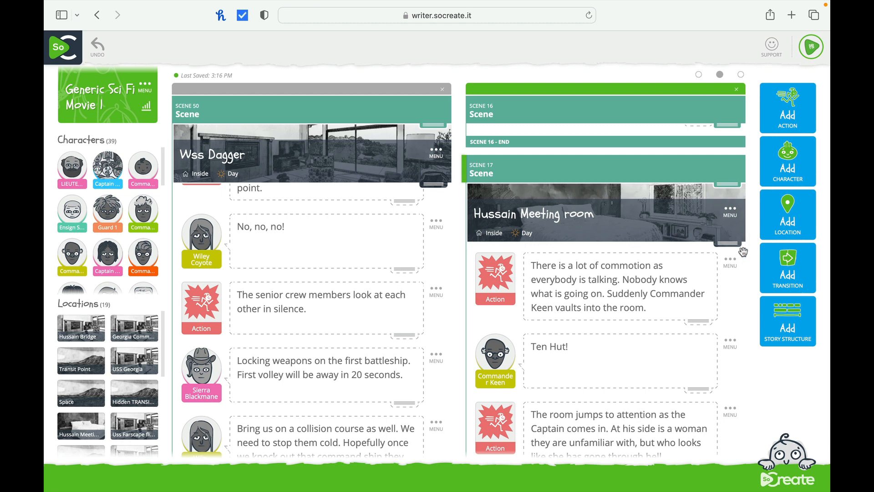
pyautogui.click(747, 279)
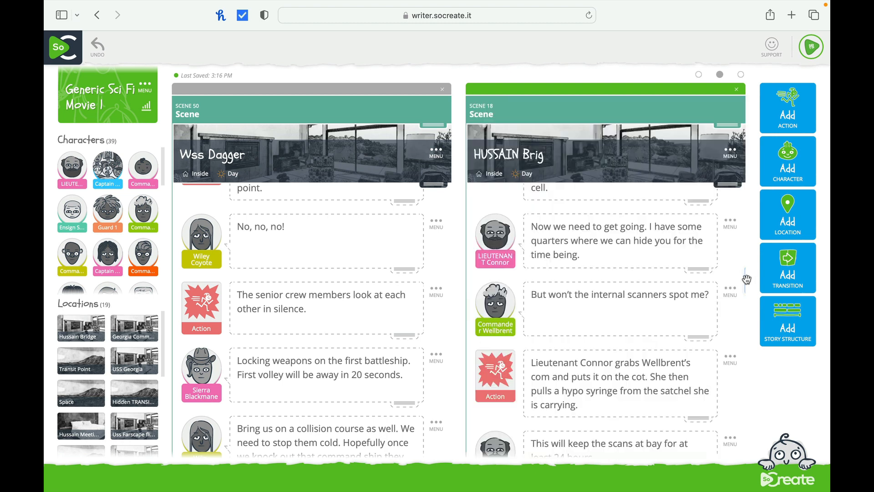
pyautogui.moveTo(747, 278); pyautogui.dragTo(747, 262)
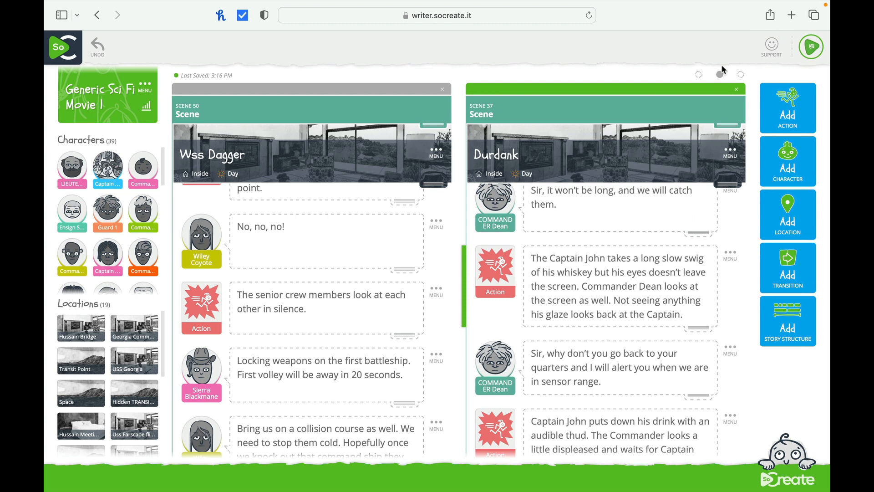
# Step: Switch back and forth between the story stream views, including the empty third slot, and finish on the first view
pyautogui.click(699, 73)
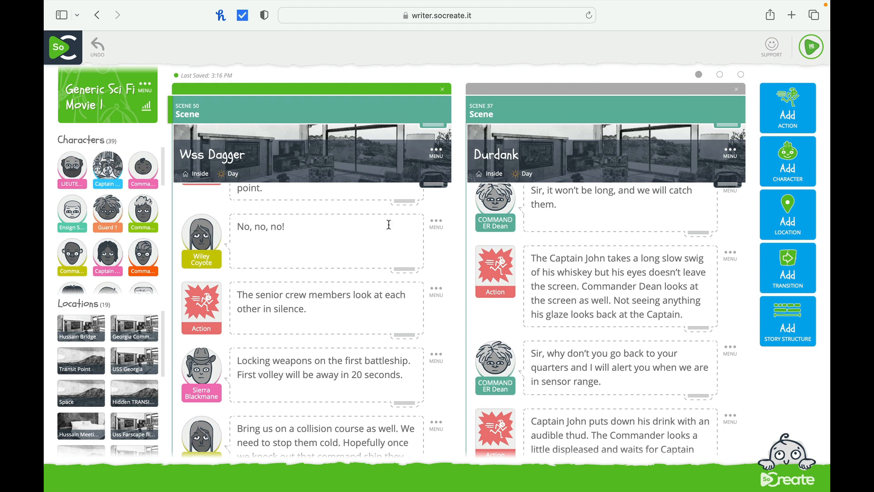
pyautogui.click(721, 74)
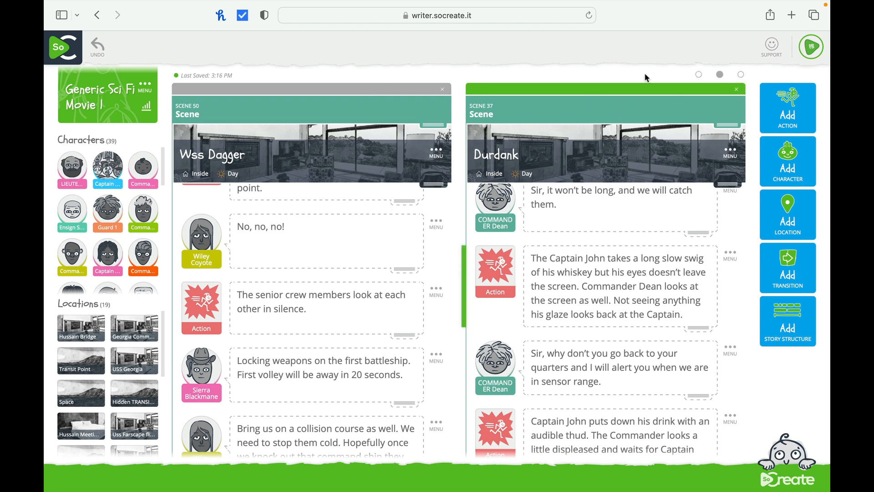
pyautogui.click(742, 74)
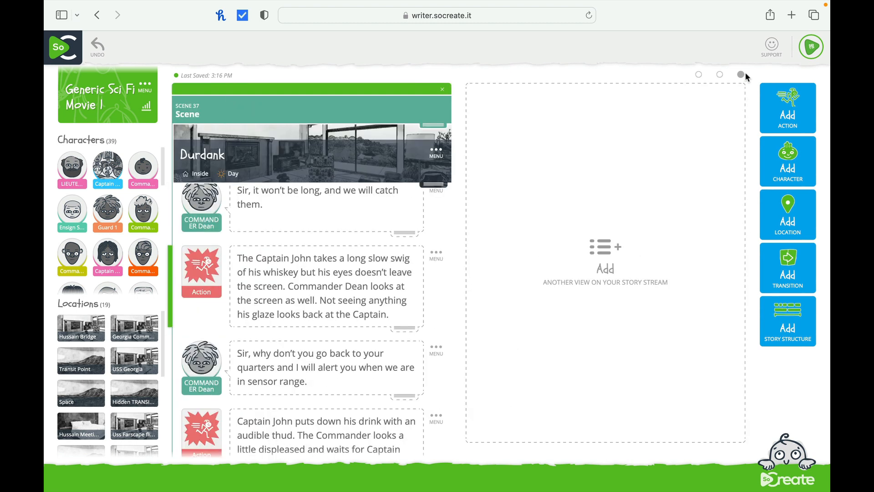
pyautogui.click(701, 74)
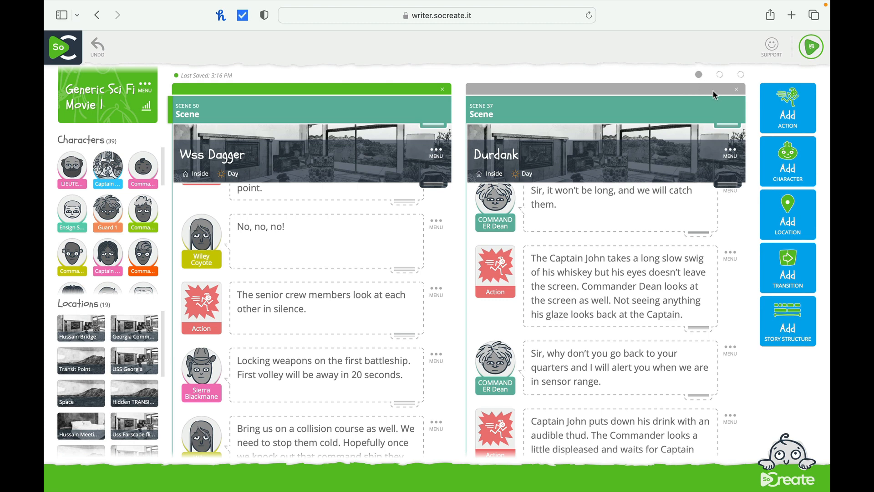
pyautogui.click(741, 76)
pyautogui.click(699, 74)
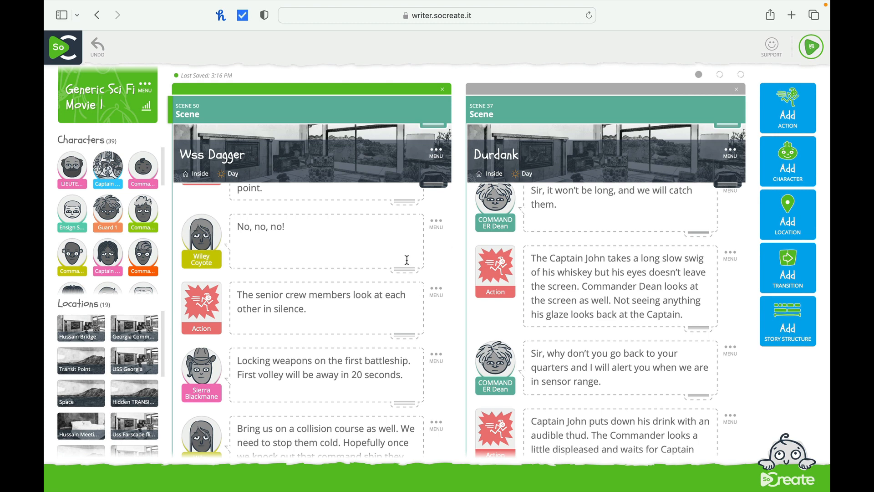
# Step: Examine the options for adding story structure, transitions and a location, and close them without adding anything
pyautogui.click(802, 102)
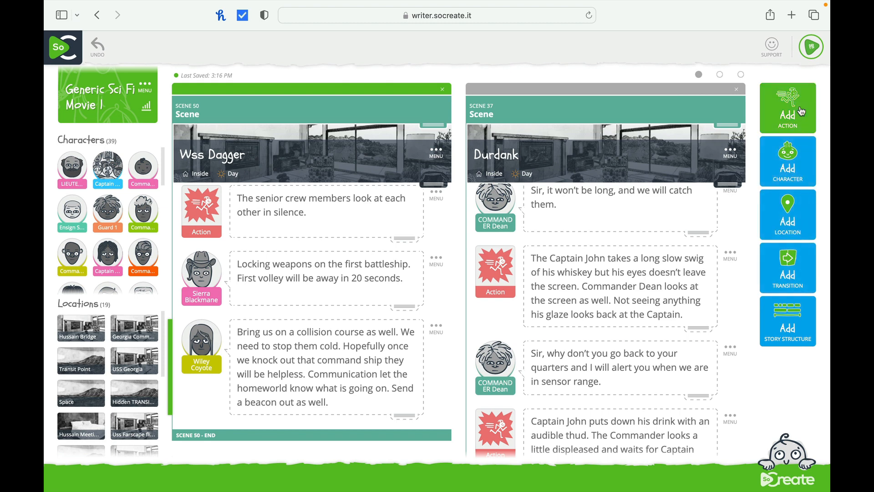
pyautogui.click(791, 321)
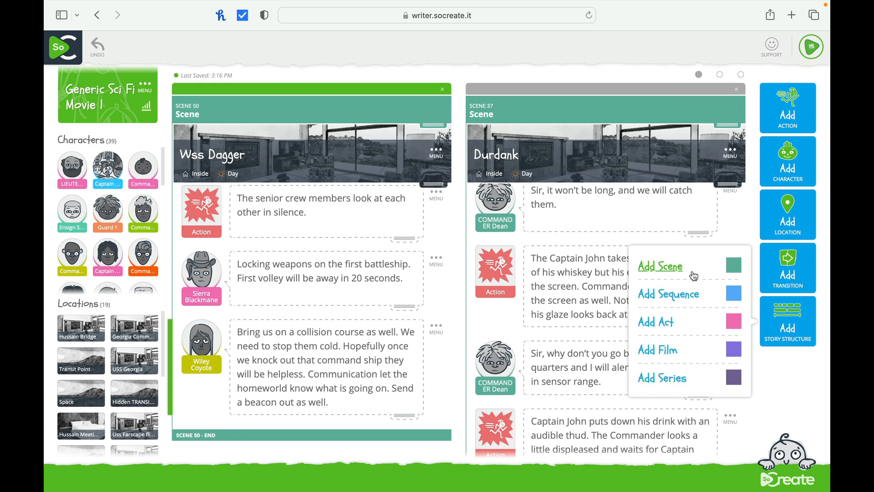
pyautogui.click(816, 370)
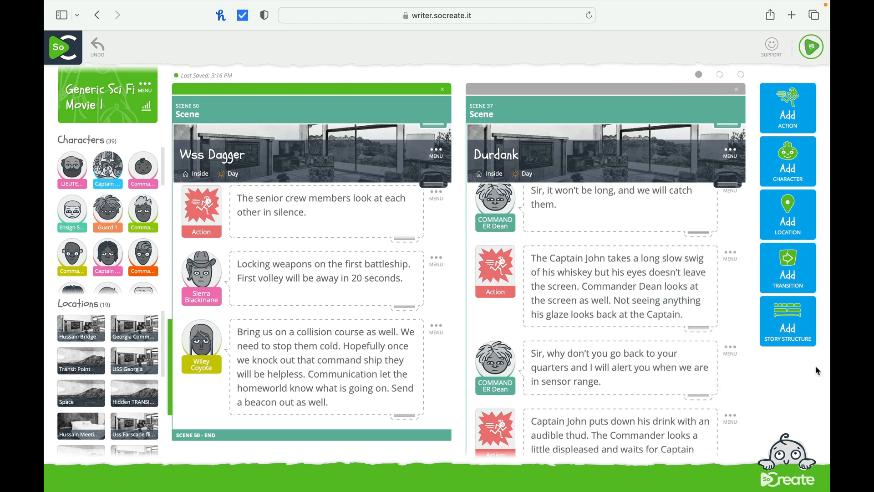
pyautogui.click(799, 265)
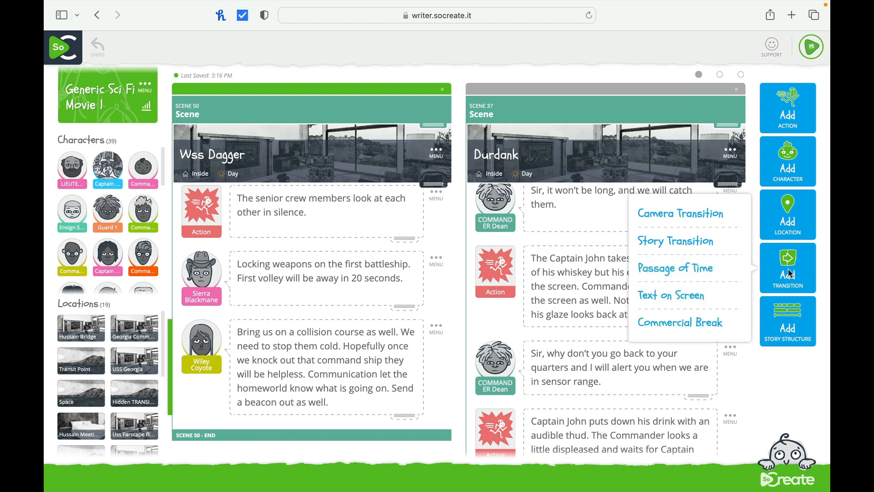
pyautogui.click(787, 218)
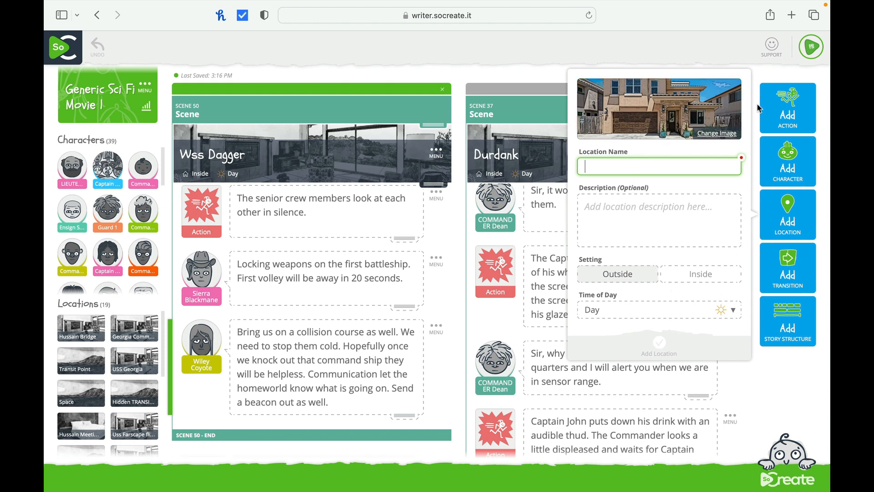
pyautogui.click(754, 75)
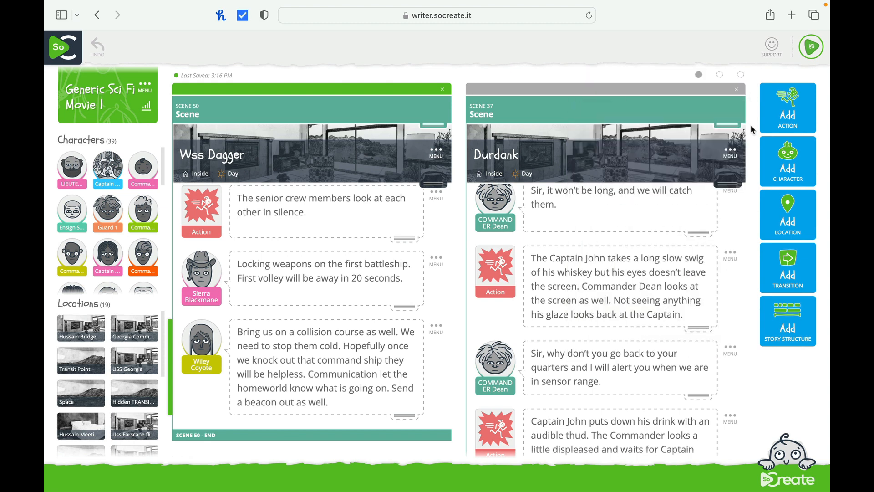
# Step: Examine the new-character form and its character image gallery, and close it without adding a character
pyautogui.click(786, 167)
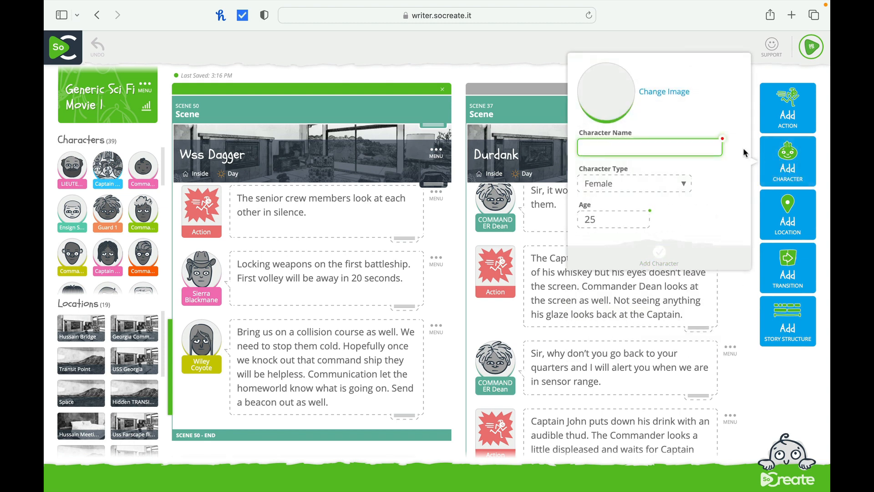
pyautogui.click(667, 92)
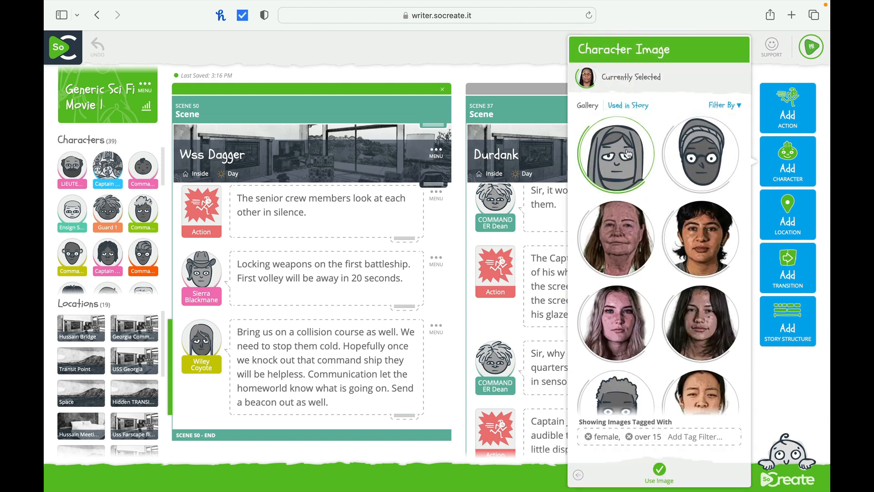
pyautogui.click(701, 155)
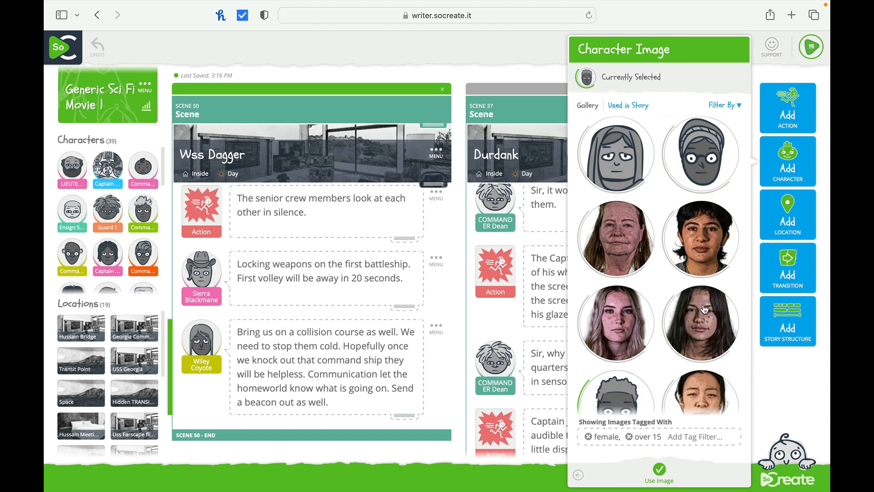
pyautogui.click(578, 477)
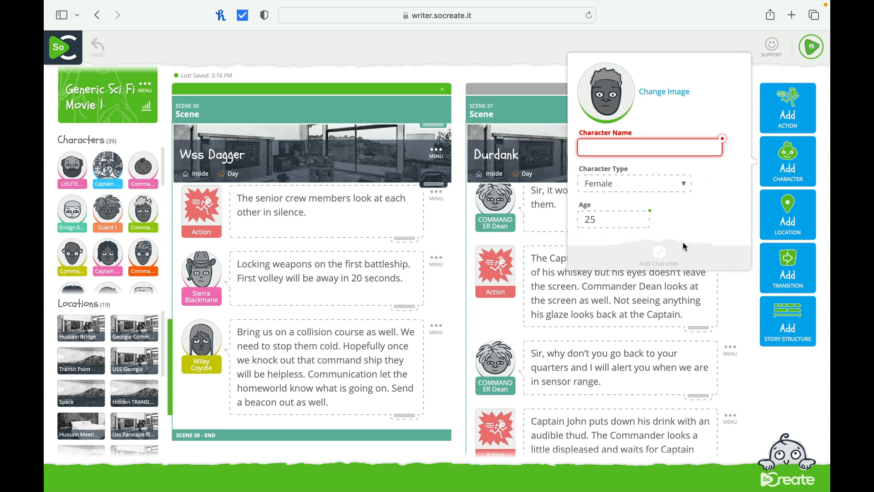
pyautogui.click(754, 64)
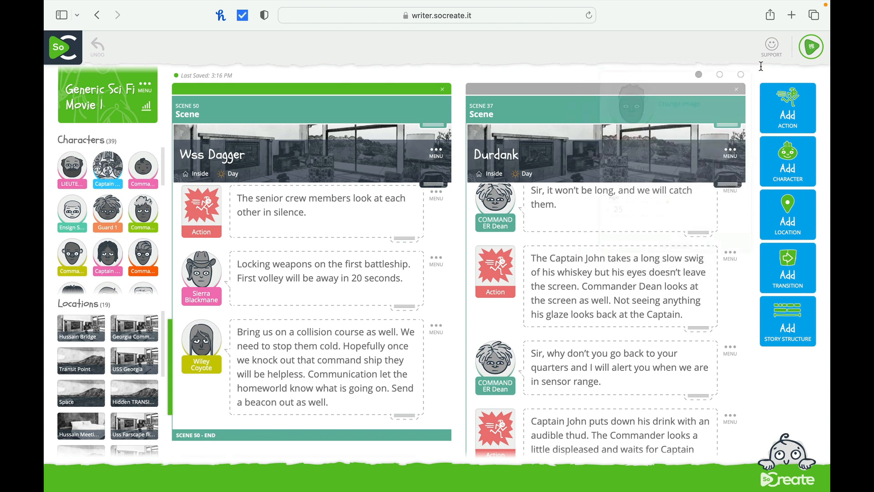
# Step: Add an empty action at the end of scene 50 and remove it
pyautogui.click(797, 111)
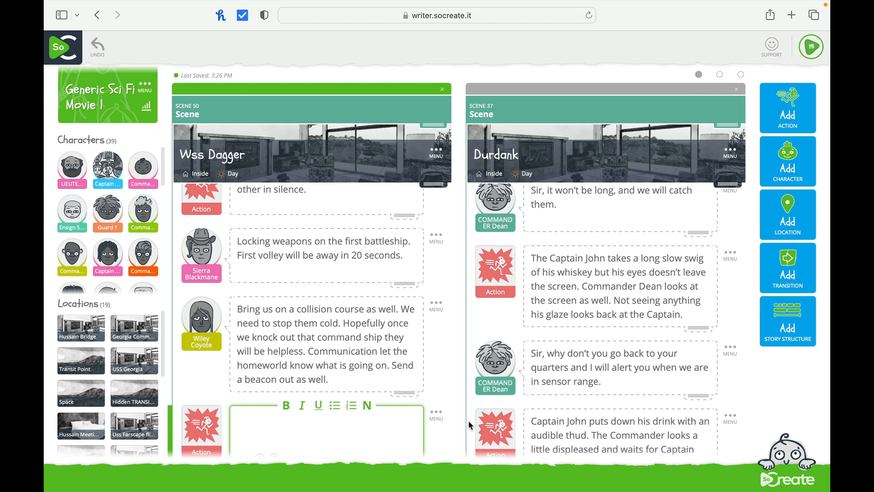
pyautogui.click(438, 413)
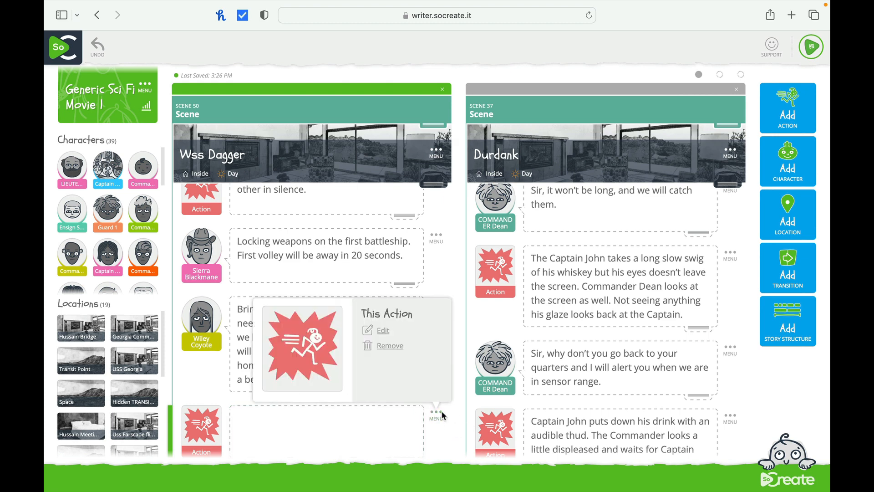
pyautogui.click(390, 346)
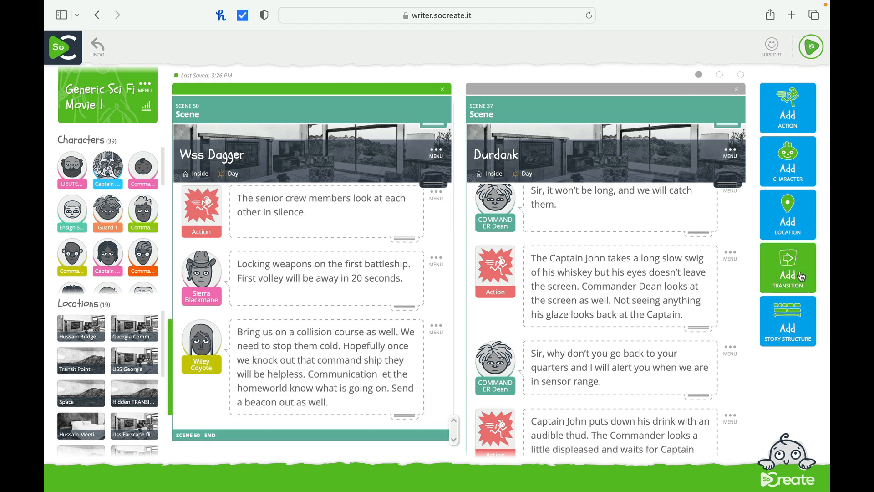
# Step: Add a new scene to the story structure after scene 50
pyautogui.click(800, 328)
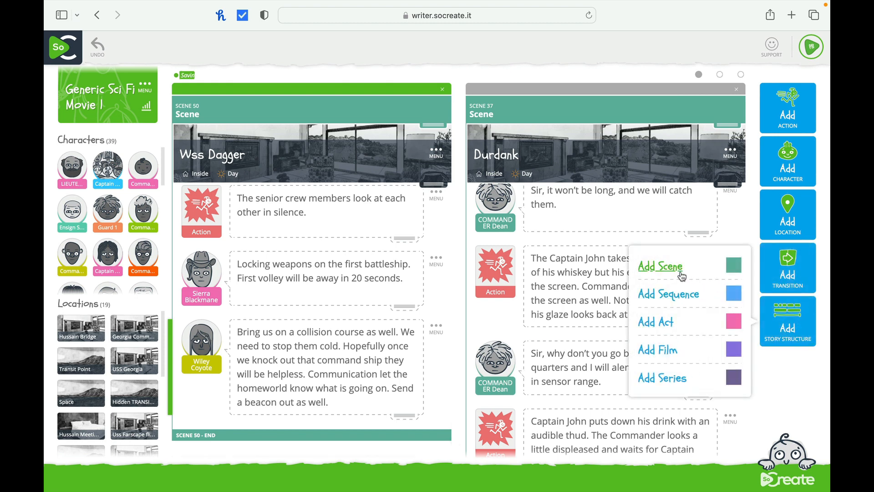
pyautogui.click(682, 277)
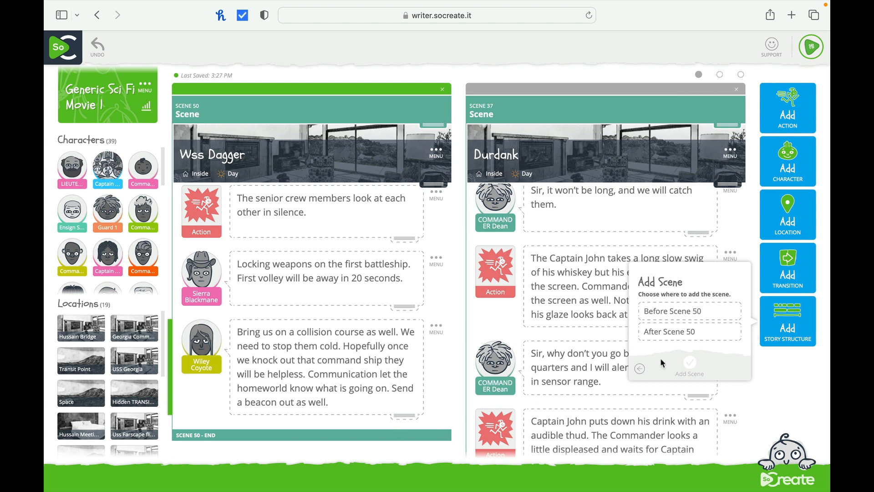
pyautogui.click(694, 339)
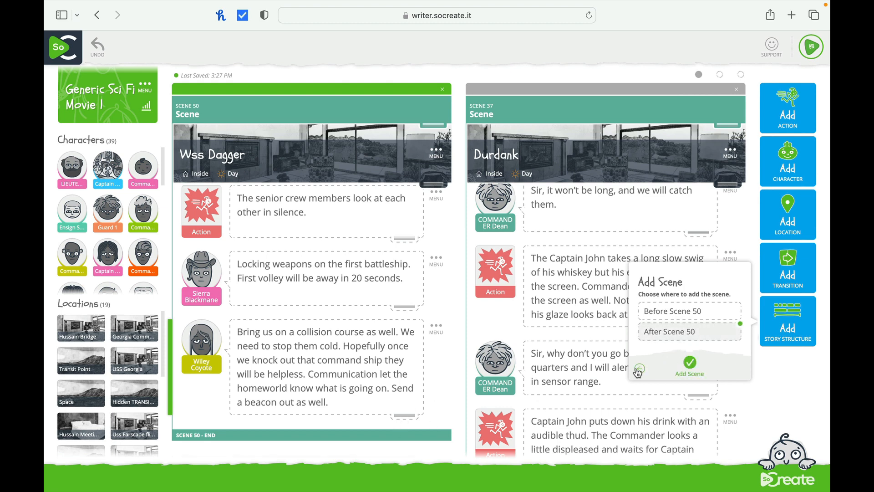
pyautogui.click(691, 364)
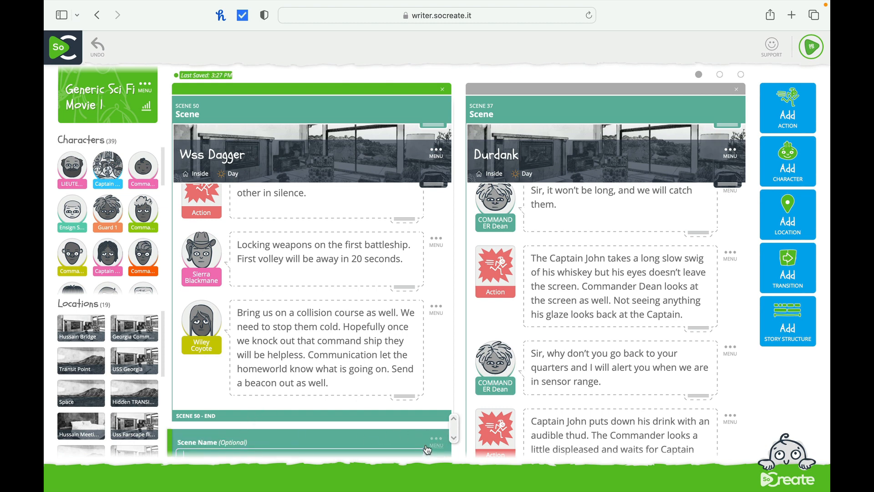
pyautogui.click(448, 421)
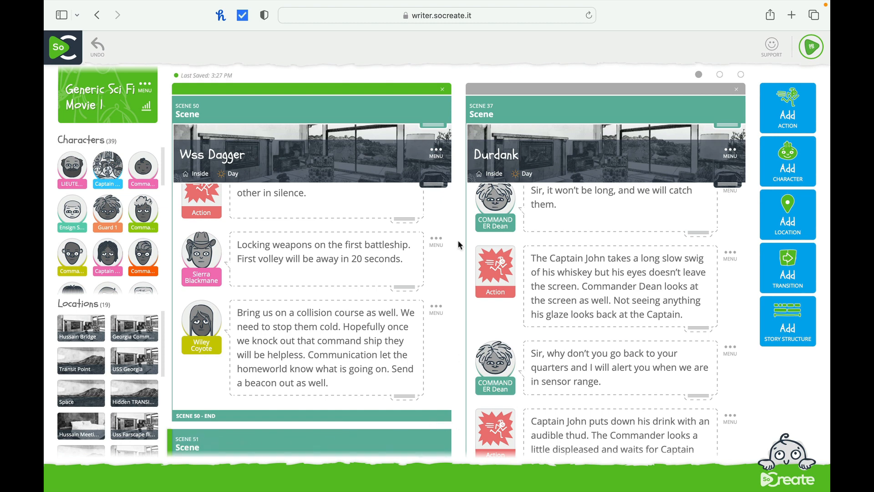
# Step: Examine the optional name and notes fields of the new scene 51, and leave them empty
pyautogui.click(317, 444)
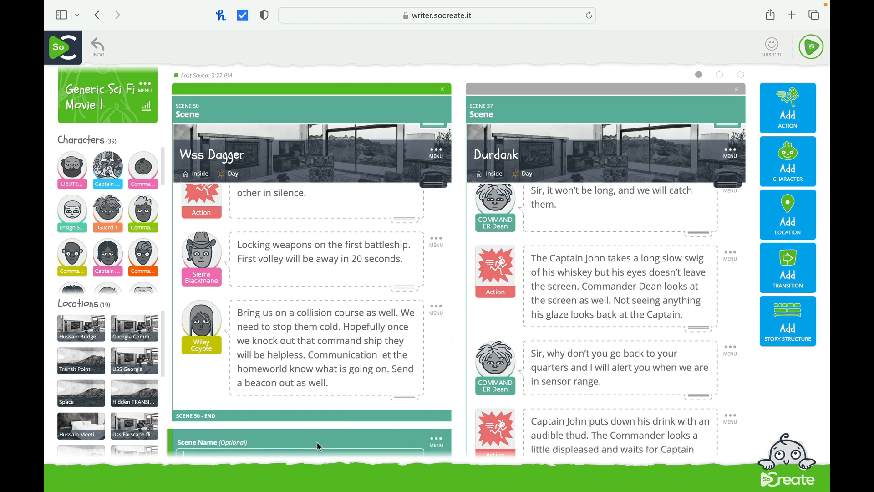
pyautogui.click(449, 375)
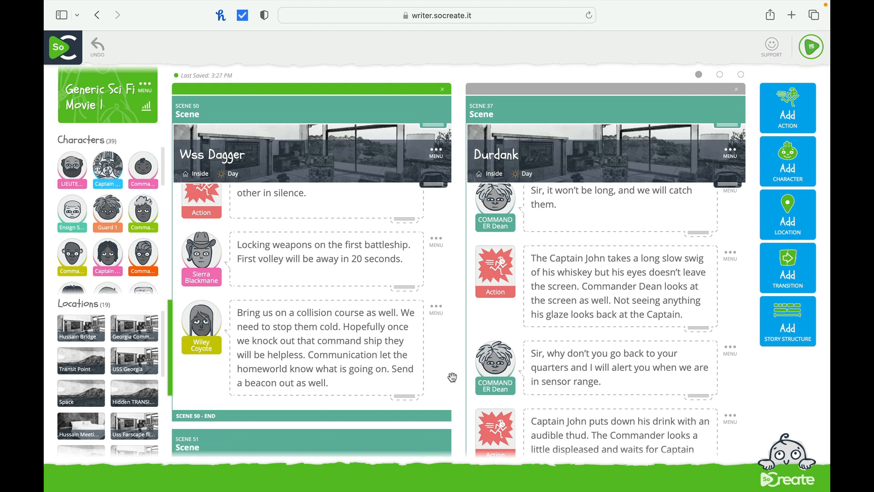
pyautogui.click(454, 377)
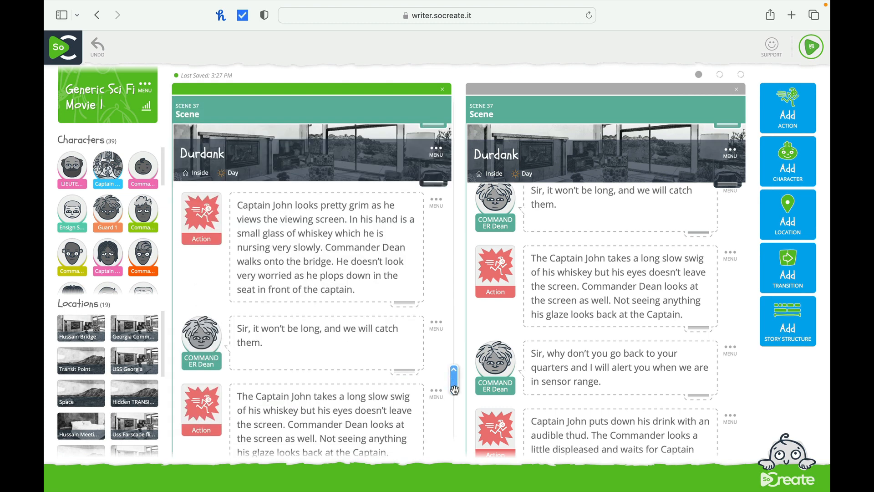
pyautogui.click(454, 389)
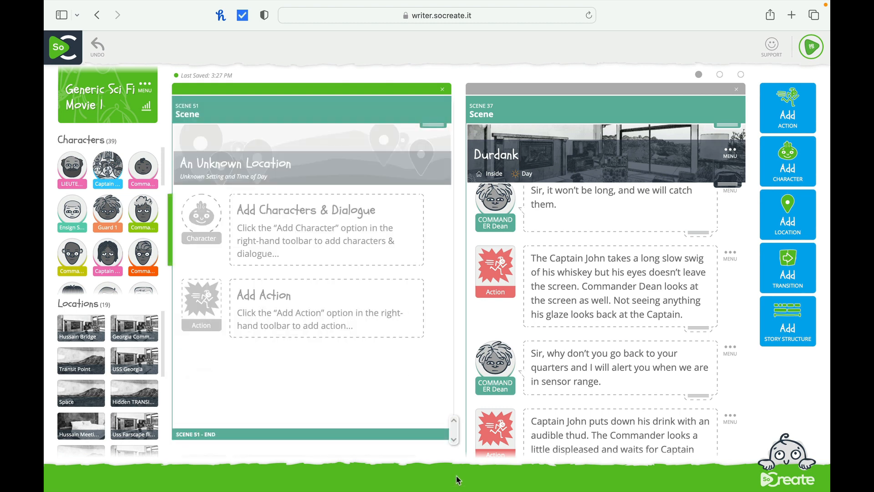
pyautogui.click(249, 107)
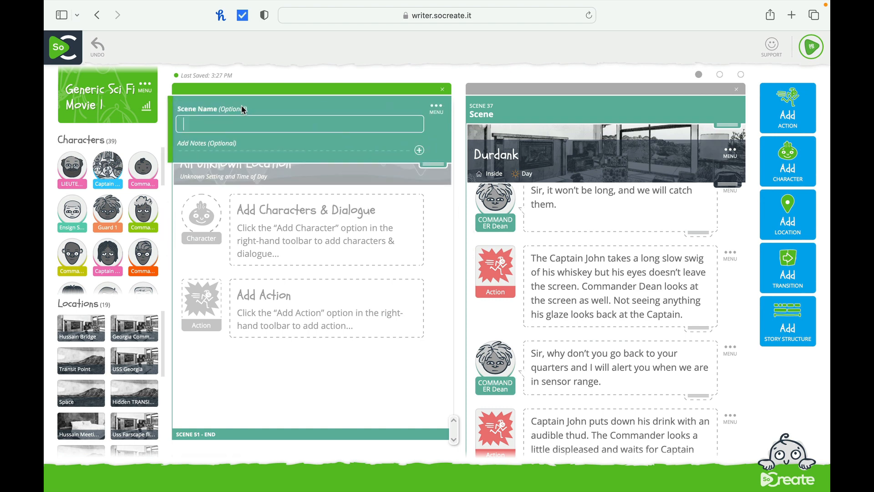
pyautogui.click(270, 117)
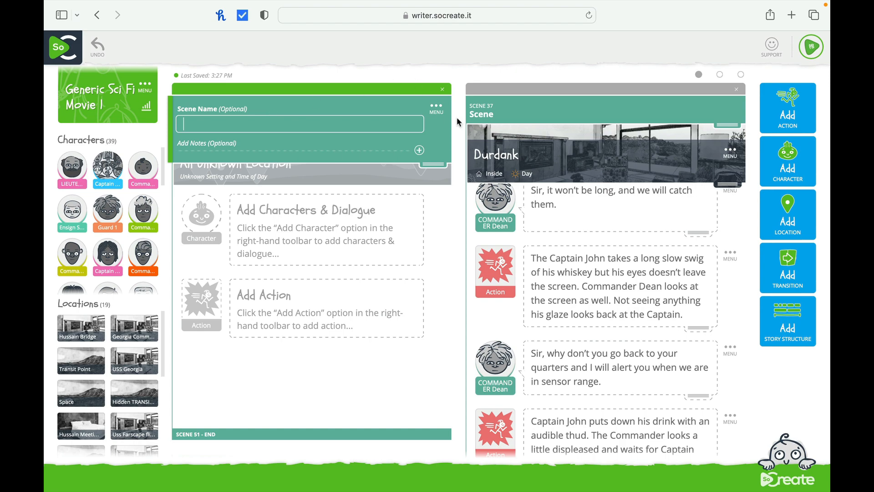
pyautogui.click(442, 208)
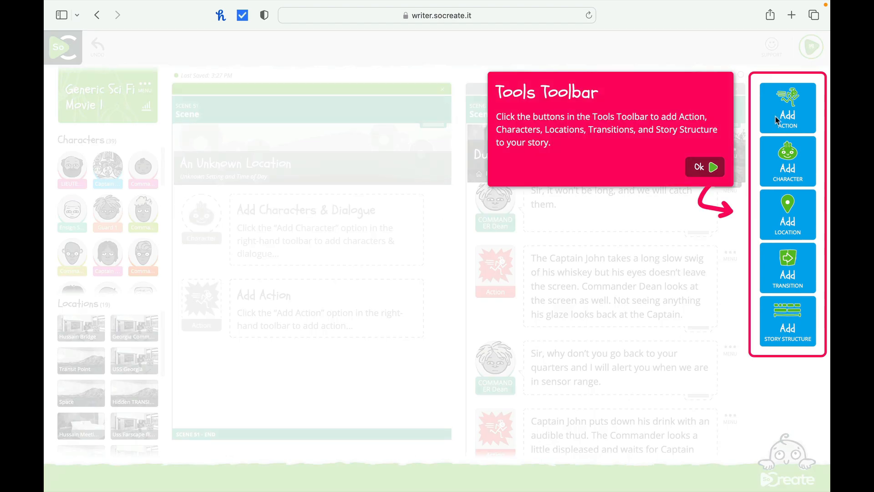
pyautogui.click(704, 167)
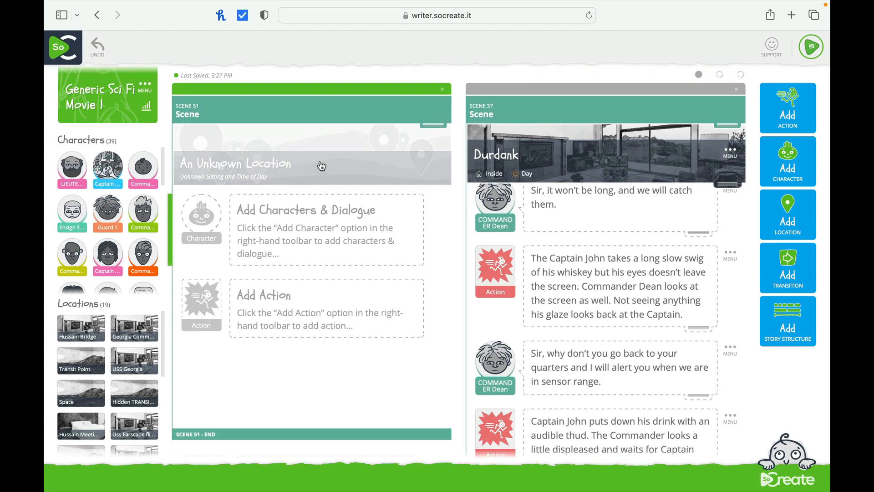
# Step: Add a location named Space Transit Point to scene 51, with the setting Outside and the time of day Day
pyautogui.click(249, 165)
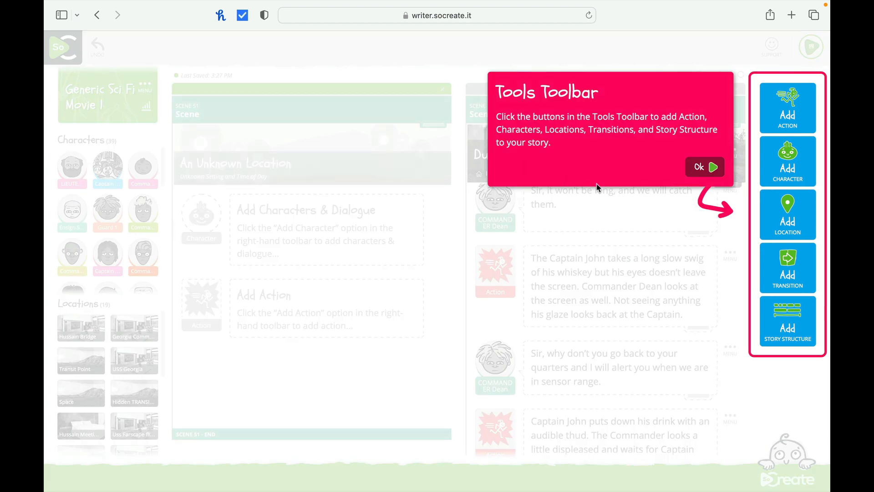
pyautogui.click(707, 166)
pyautogui.click(779, 209)
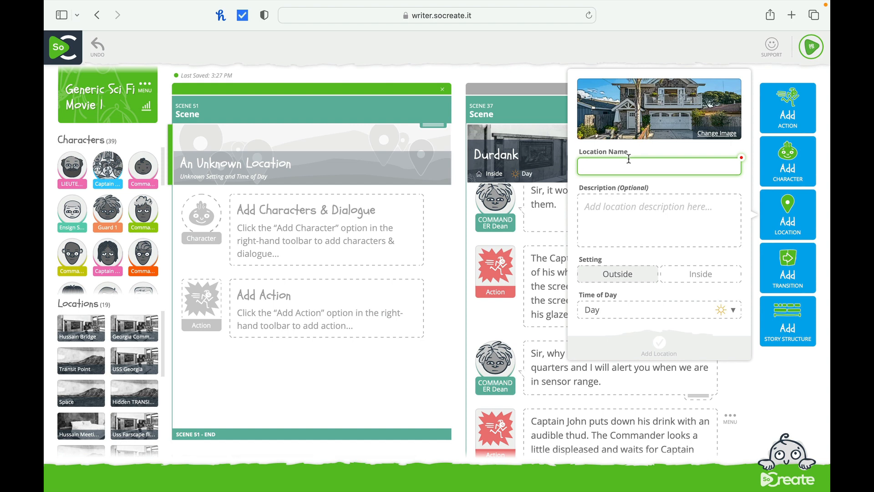
pyautogui.write('Sta')
pyautogui.write('oint')
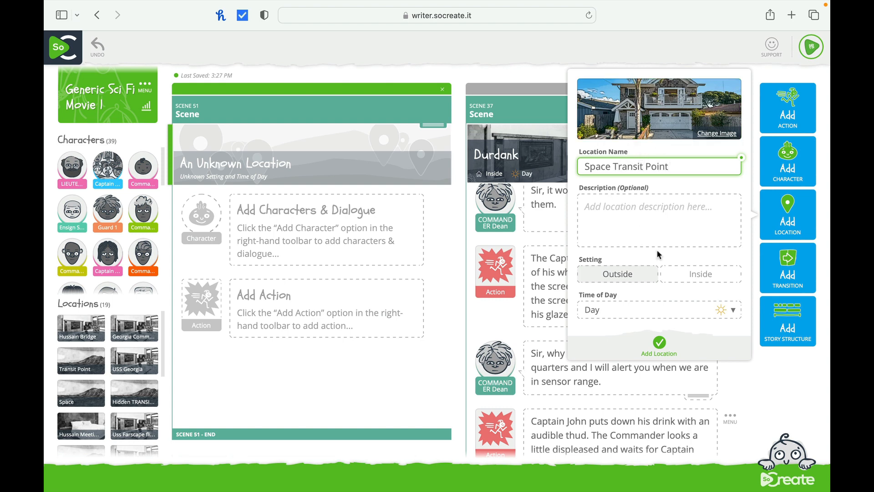
pyautogui.click(660, 344)
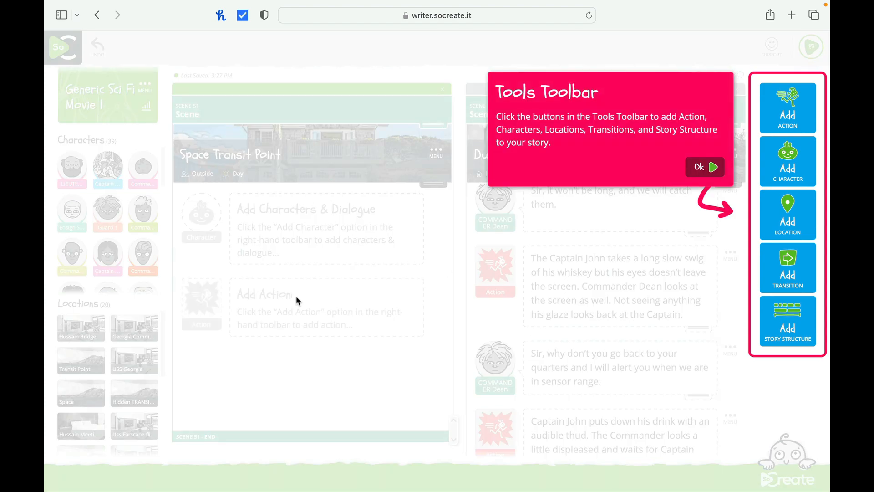
pyautogui.click(701, 167)
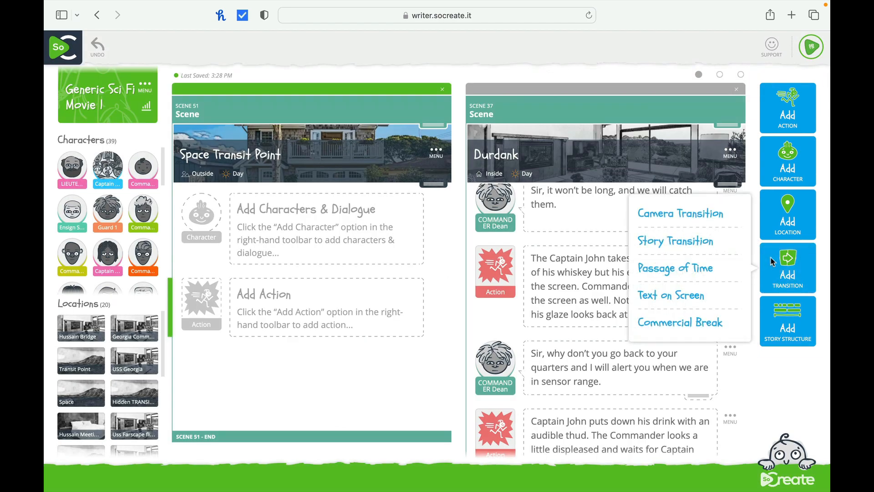
# Step: Add scene 51's action: "The Dagger turns and fires on the fleet of ships. Small explosions rock the lead battlecruiser but doesn't cause that big of an affect."
pyautogui.click(787, 109)
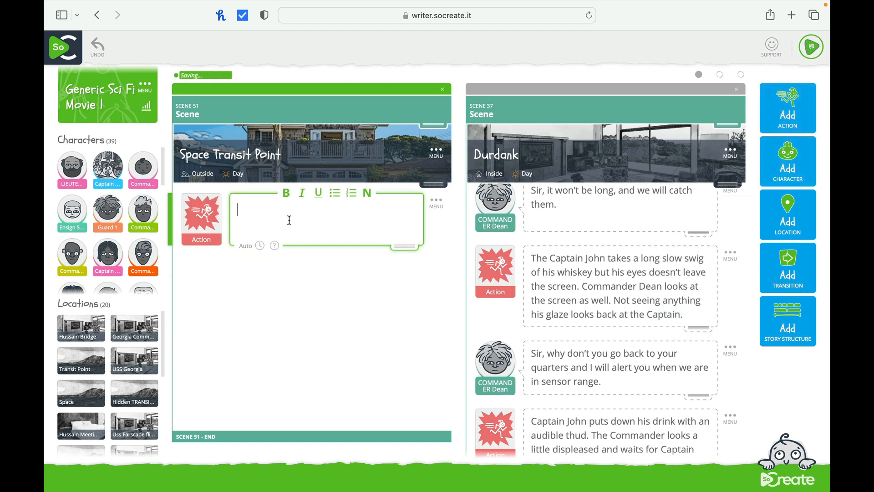
pyautogui.write('The Dagger turns and ')
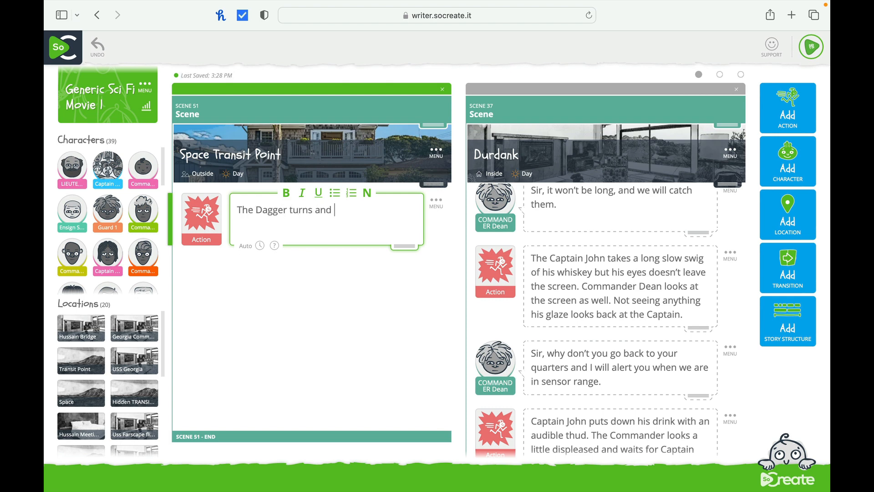
pyautogui.write('fires on the fleet of ships.  Small explosions rock the lead battlecruiser but doesn’t cause that big of an affect.')
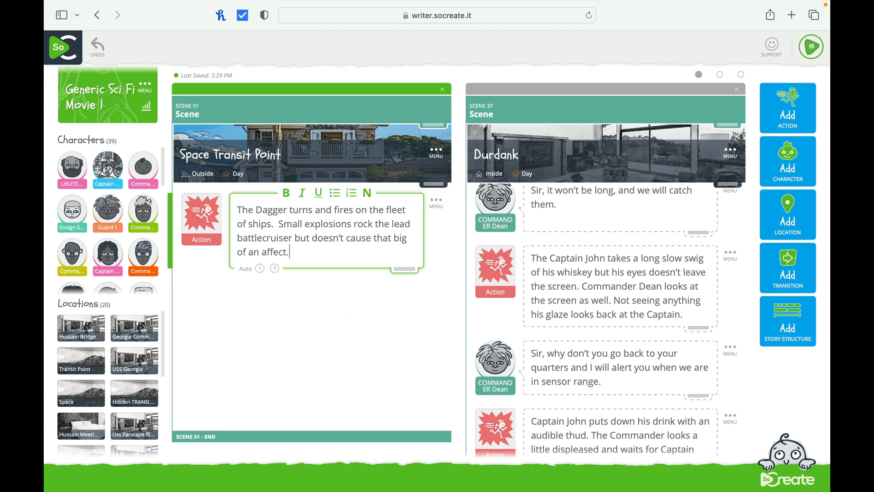
pyautogui.click(378, 316)
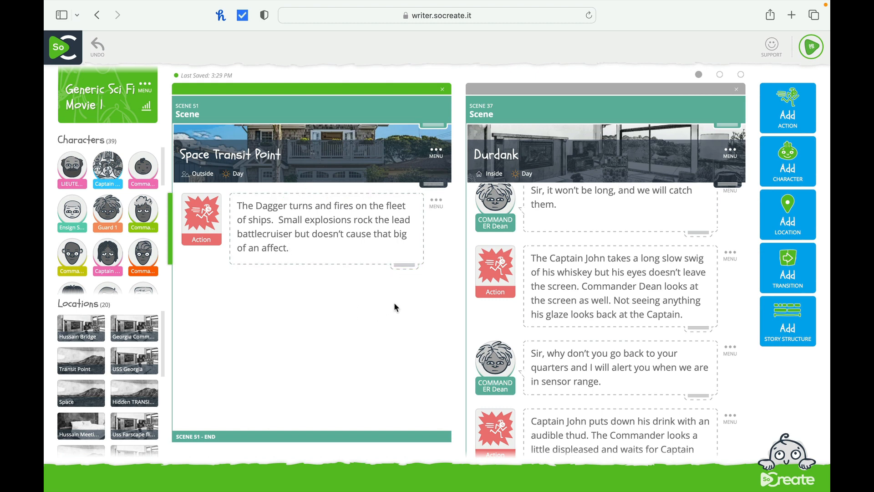
# Step: Add a new scene after scene 51 and open its optional name field for editing
pyautogui.click(790, 325)
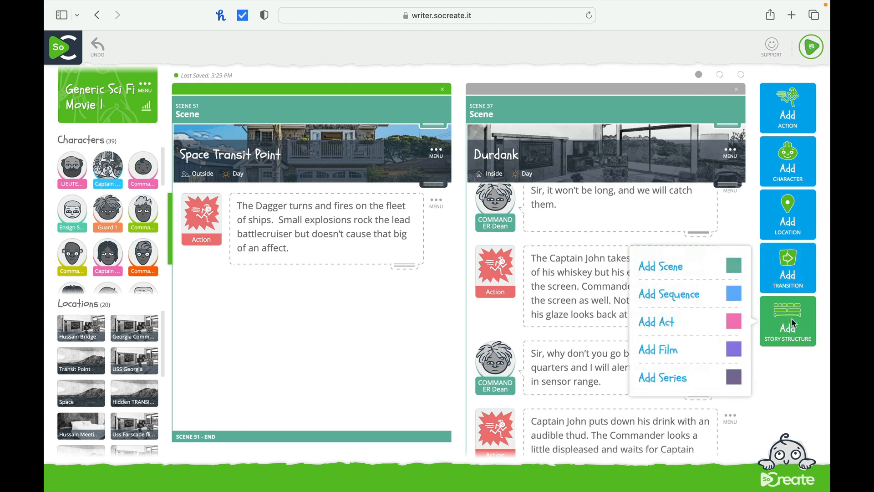
pyautogui.click(702, 274)
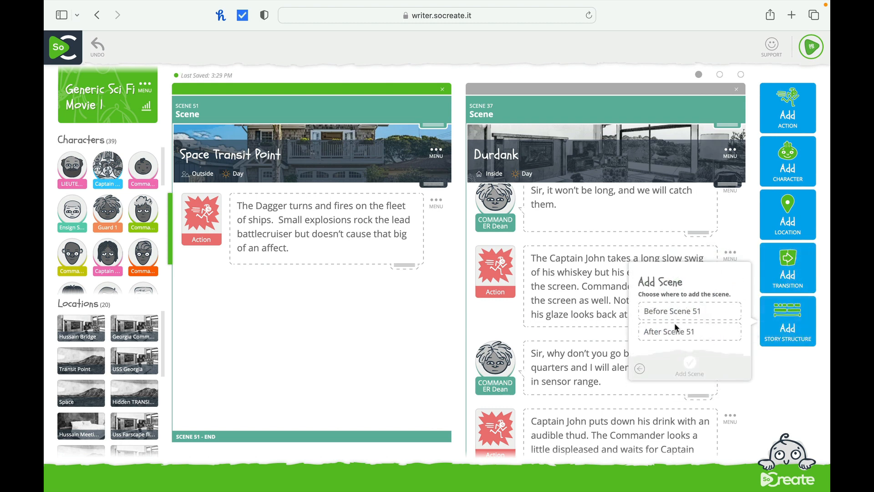
pyautogui.click(677, 334)
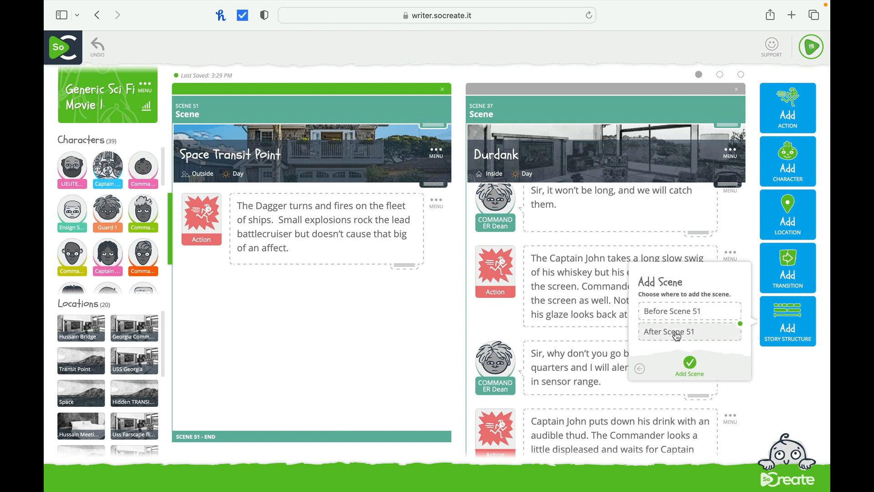
pyautogui.click(689, 365)
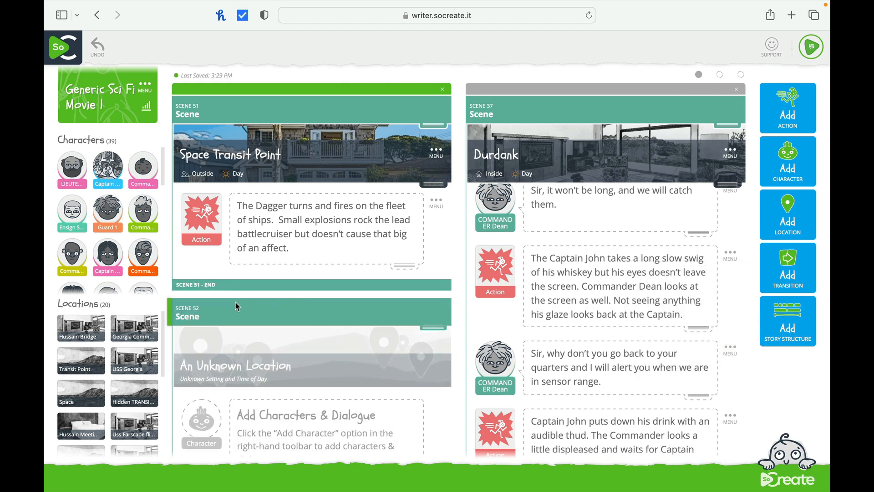
pyautogui.click(220, 315)
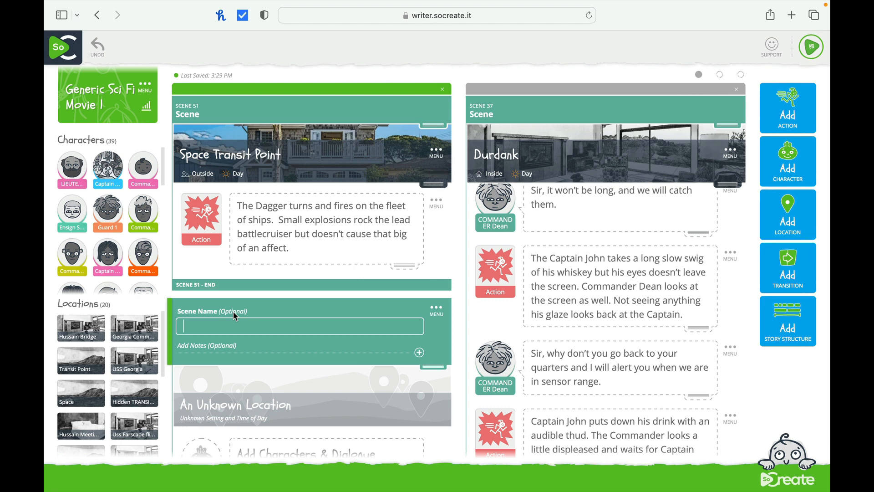
# Step: Name scene 52 "Hussain Bridge", leave its notes empty and dismiss the Tools Toolbar tip
pyautogui.write('Hussain Bridge')
pyautogui.click(437, 311)
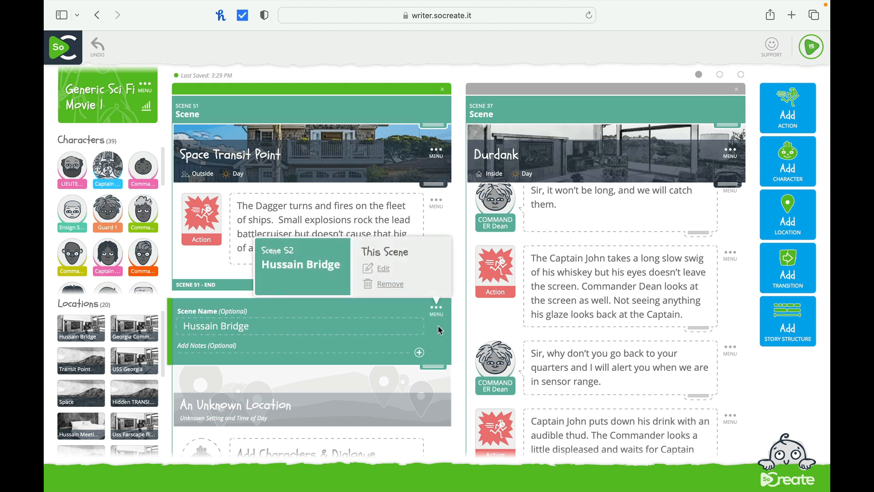
pyautogui.click(440, 330)
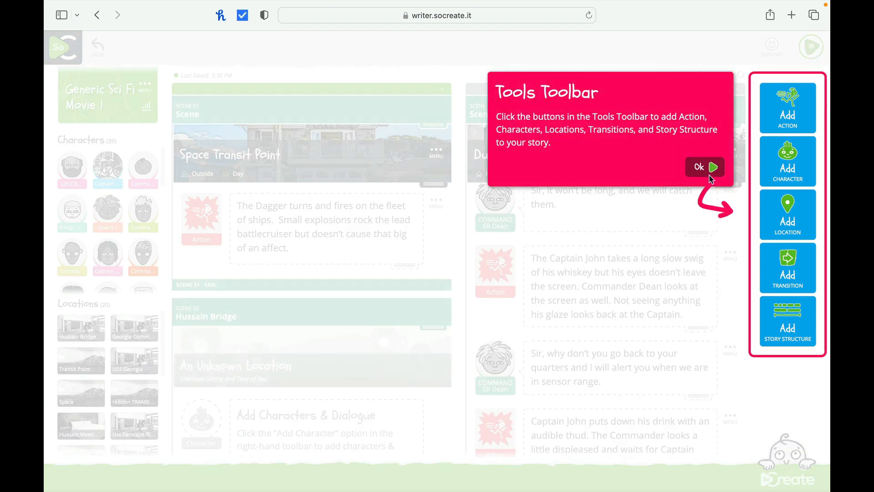
pyautogui.click(705, 167)
# Step: Add a location named Hussain Bridge to scene 52, with the setting Inside and the time of day Day
pyautogui.click(788, 214)
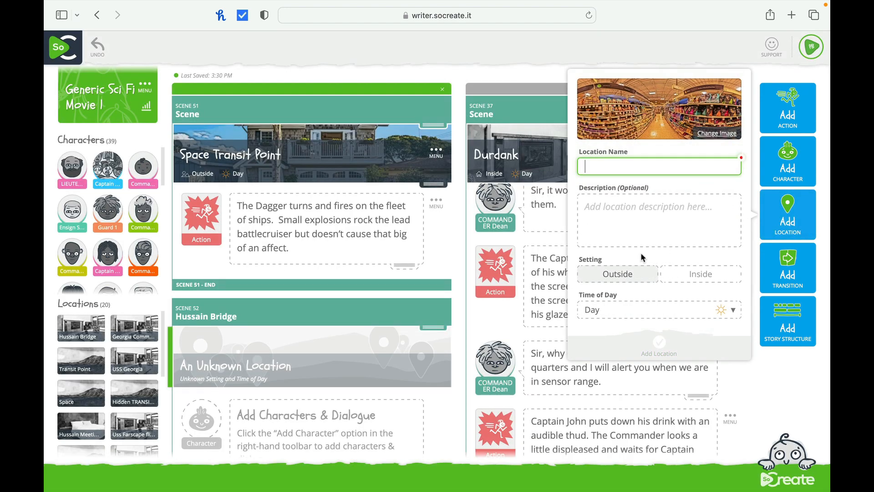
pyautogui.write('H')
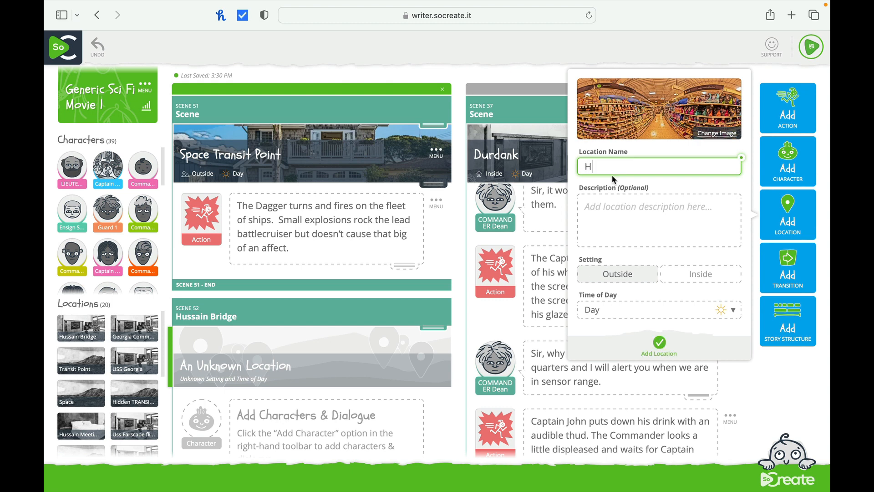
pyautogui.write('ussain Bridge')
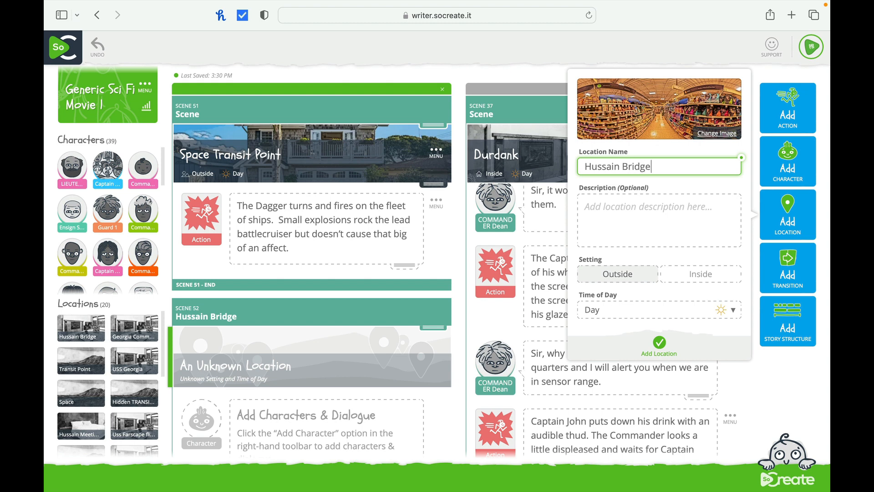
pyautogui.click(697, 277)
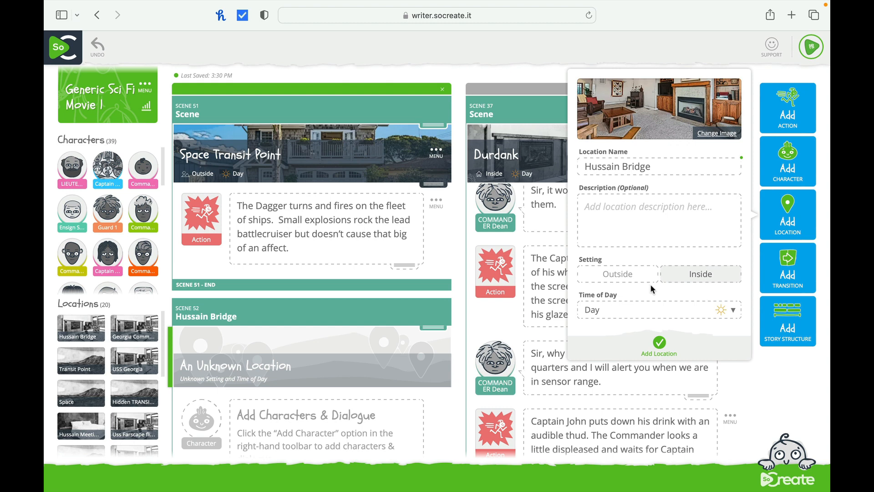
pyautogui.click(658, 349)
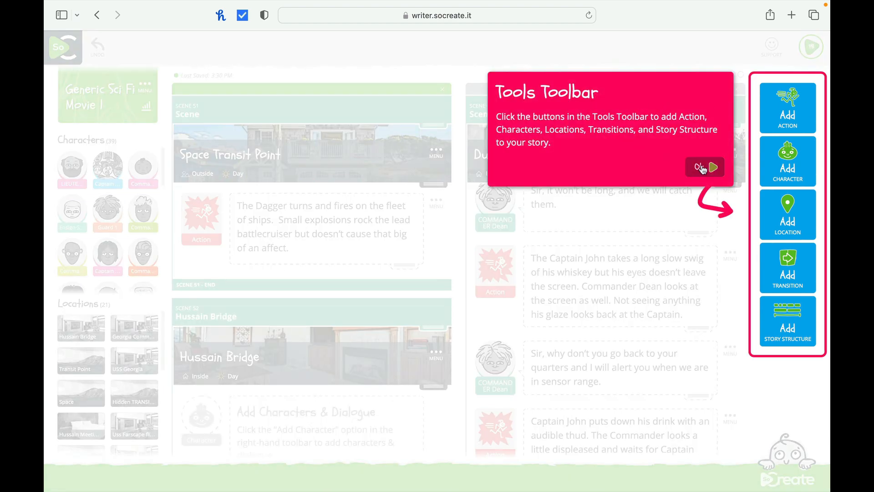
pyautogui.click(704, 168)
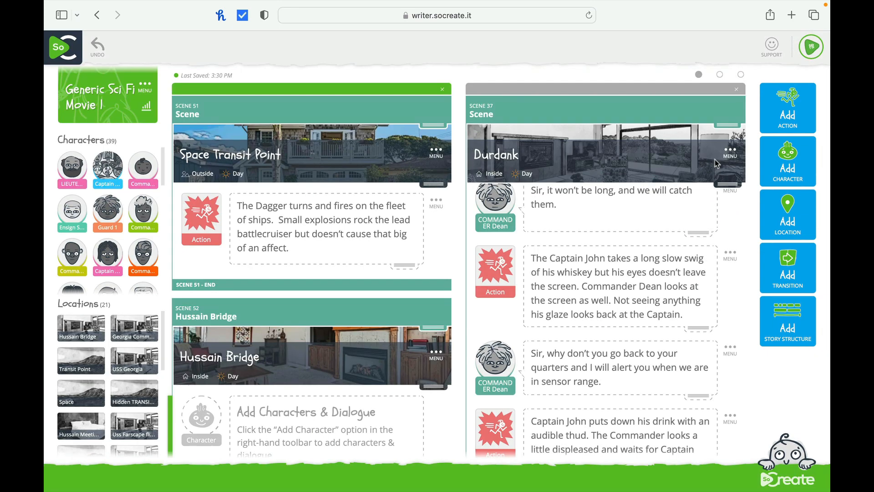
pyautogui.click(788, 161)
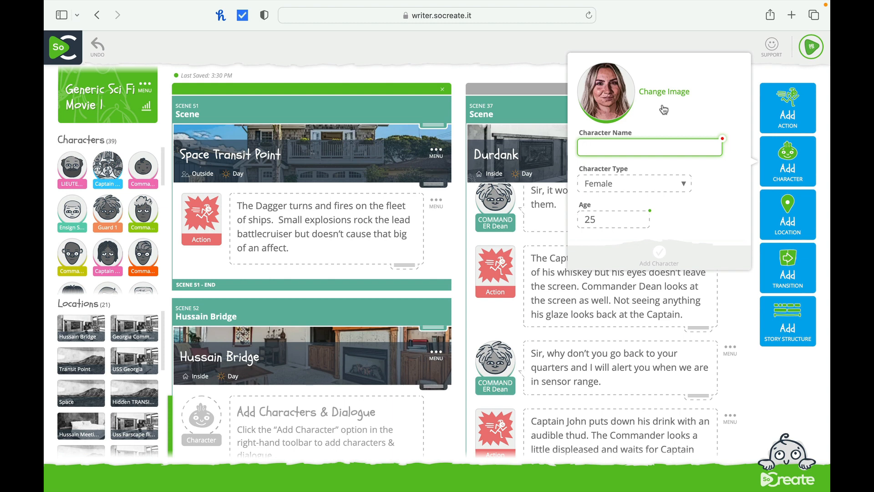
pyautogui.write('conoor')
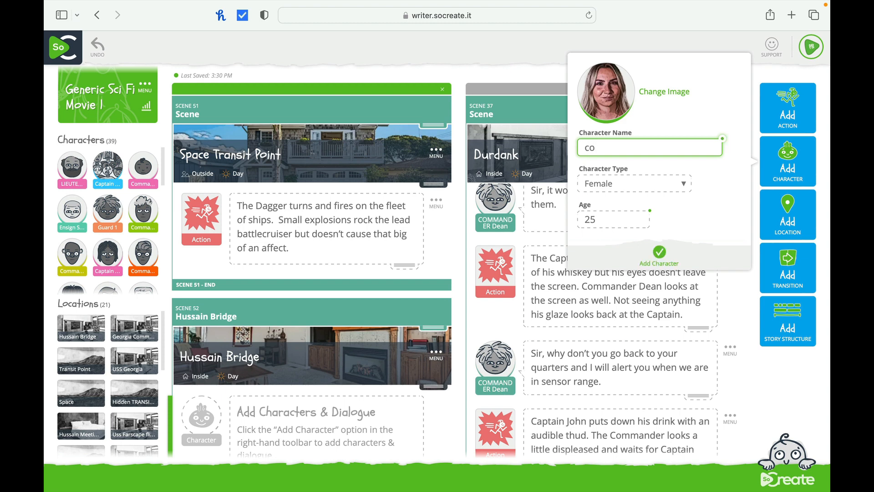
pyautogui.press('BackSpace')
pyautogui.press('BackSpace')
pyautogui.press('BackSpace')
pyautogui.press('BackSpace')
pyautogui.press('BackSpace')
pyautogui.press('BackSpace')
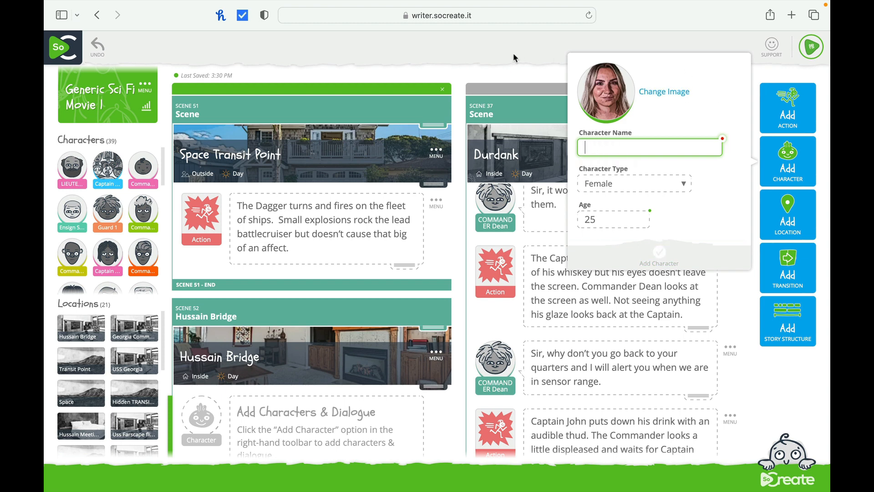
pyautogui.click(522, 72)
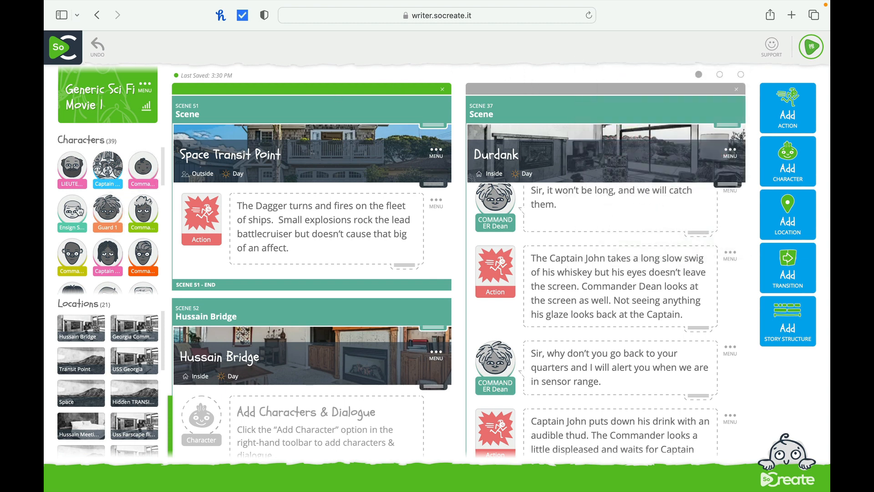
# Step: Add dialogue for the existing lieutenant character to scene 52: "Full fire on that ship. WE need to shoot it down before it gets away from us."
pyautogui.moveTo(76, 164); pyautogui.dragTo(233, 437)
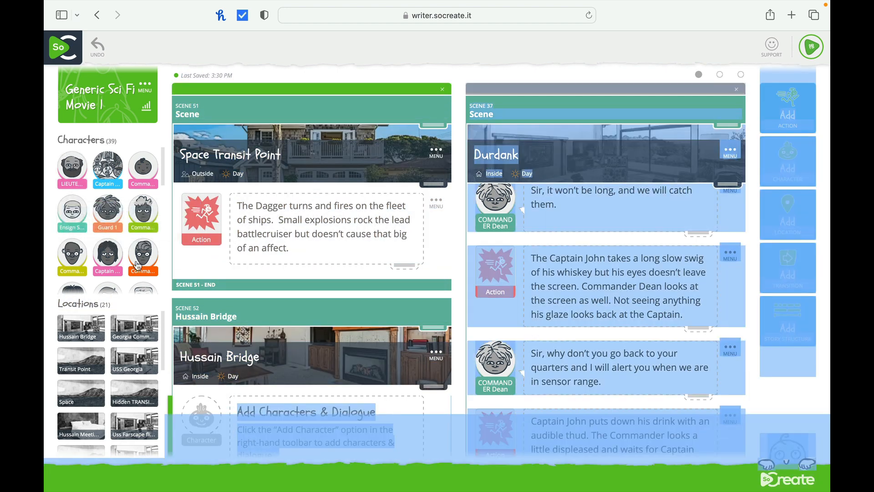
pyautogui.moveTo(163, 162); pyautogui.dragTo(163, 165)
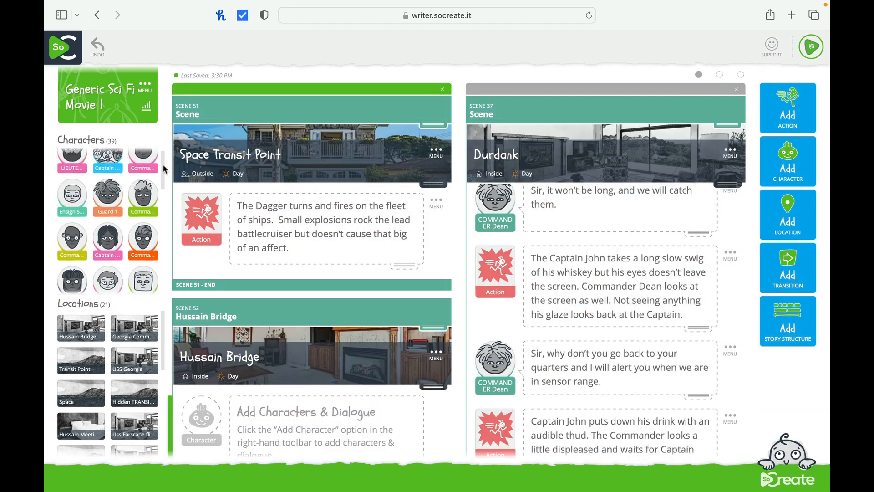
pyautogui.click(76, 170)
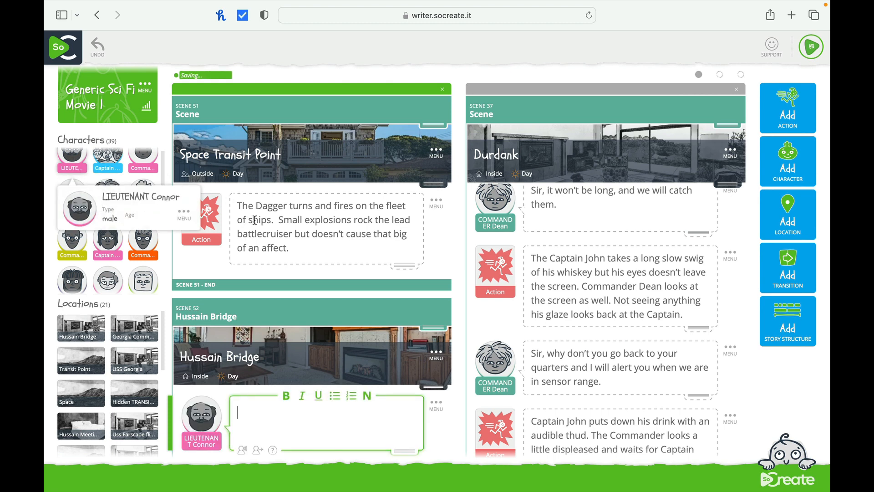
pyautogui.click(341, 416)
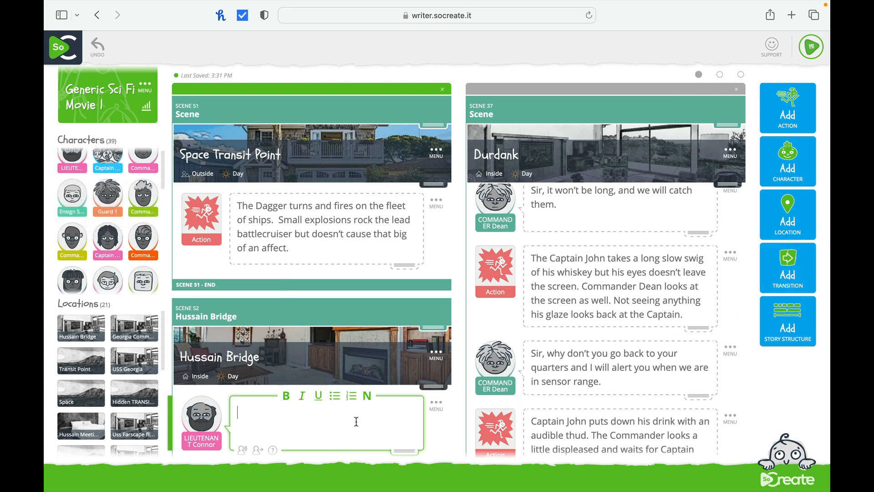
pyautogui.write('Full fire on that ship.  WE need to shoot it down before it gets away from us.')
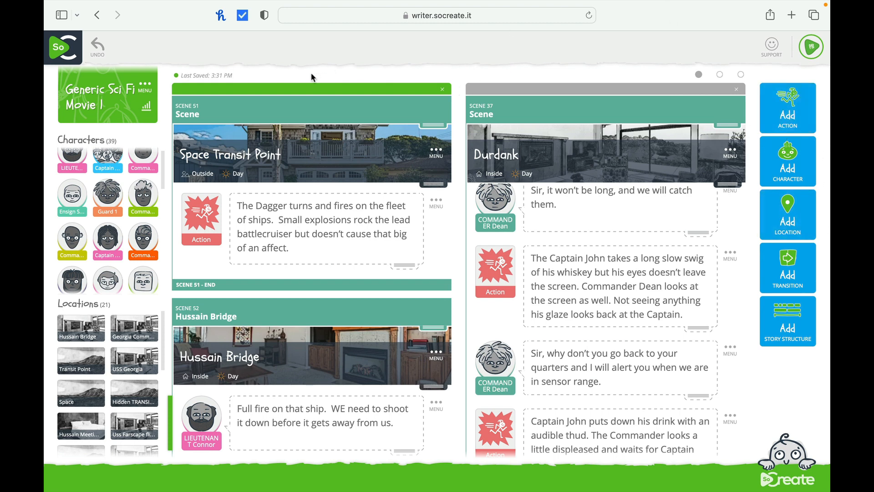
# Step: Add an empty dialogue block for the existing ensign character to scene 52, followed by an empty action block
pyautogui.click(73, 199)
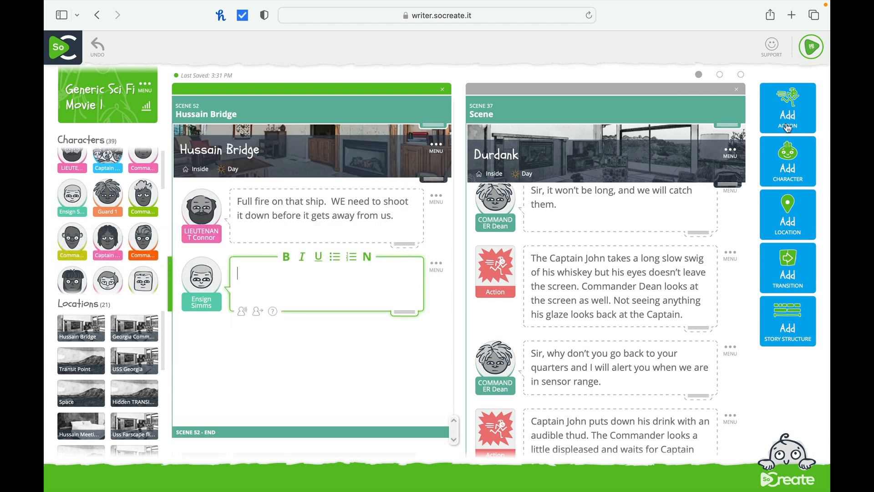
pyautogui.click(780, 105)
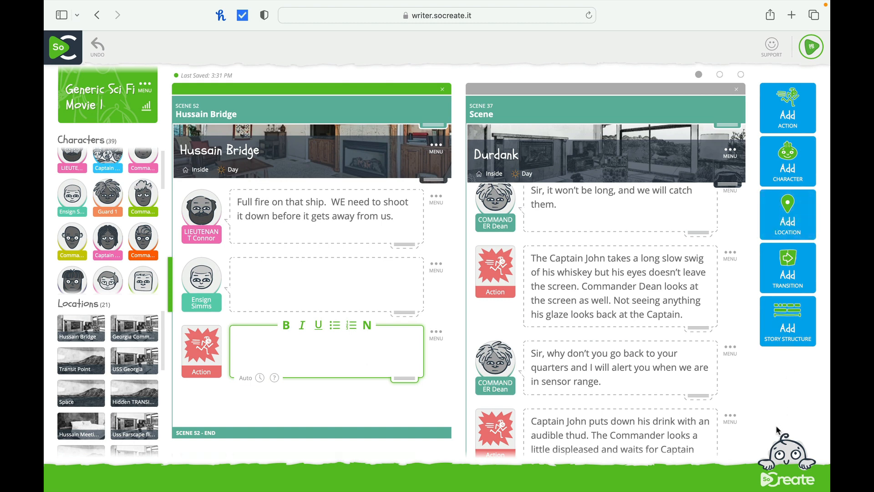
# Step: Display the application's overall options for the current story, the account and SoCreate
pyautogui.click(78, 54)
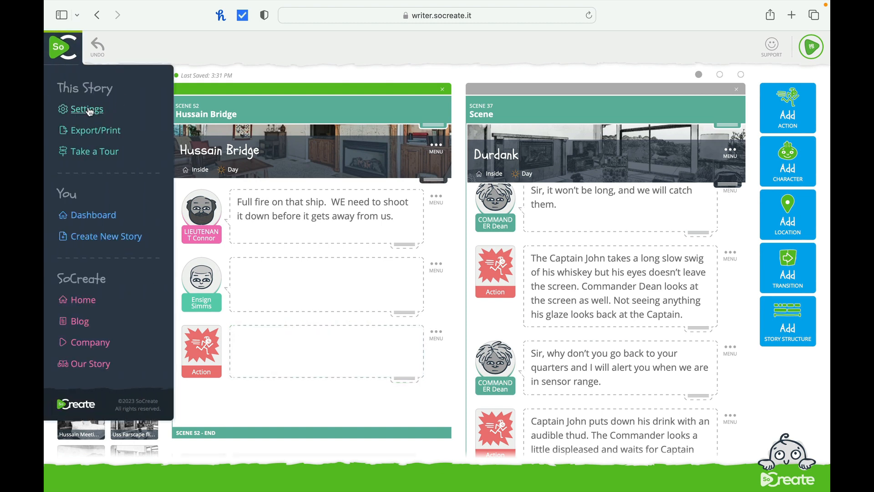